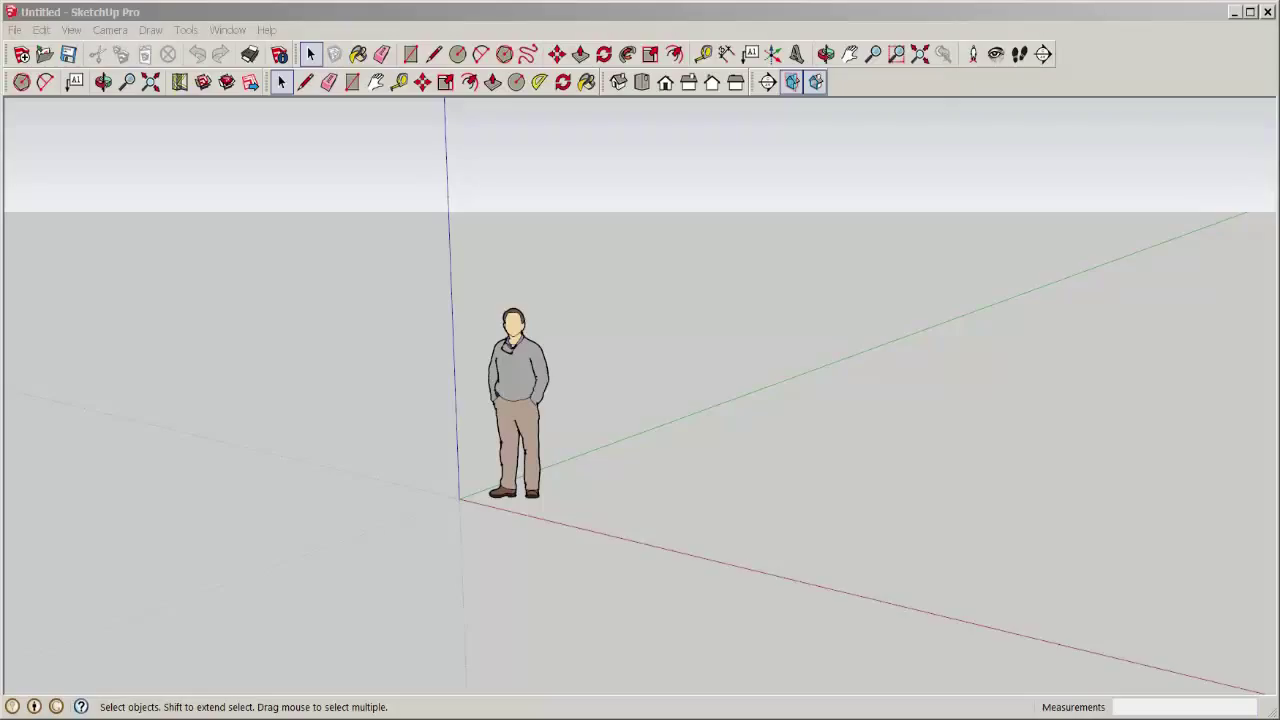
Start importing an image as a new matched photo and scroll to living room.jpg.
{"action": "left_click", "coordinate": [14, 31]}
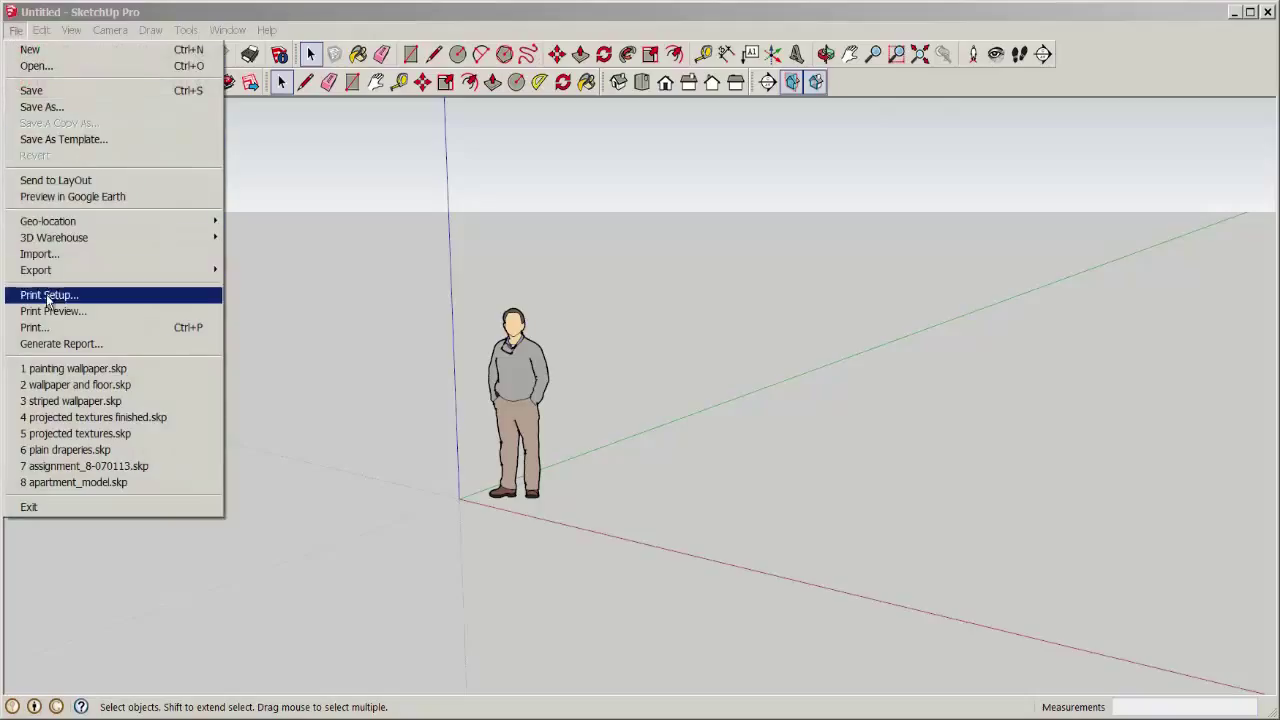
{"action": "left_click", "coordinate": [40, 256]}
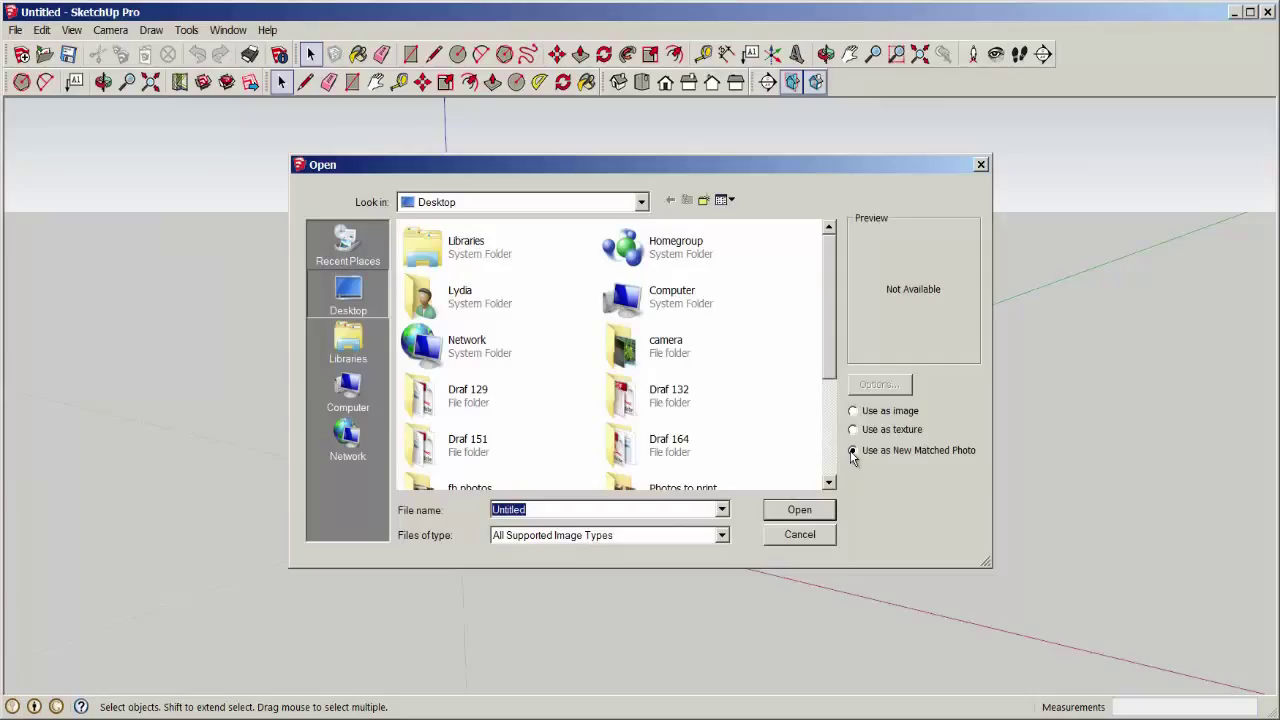
{"action": "left_click_drag", "start_coordinate": [826, 358], "coordinate": [826, 453]}
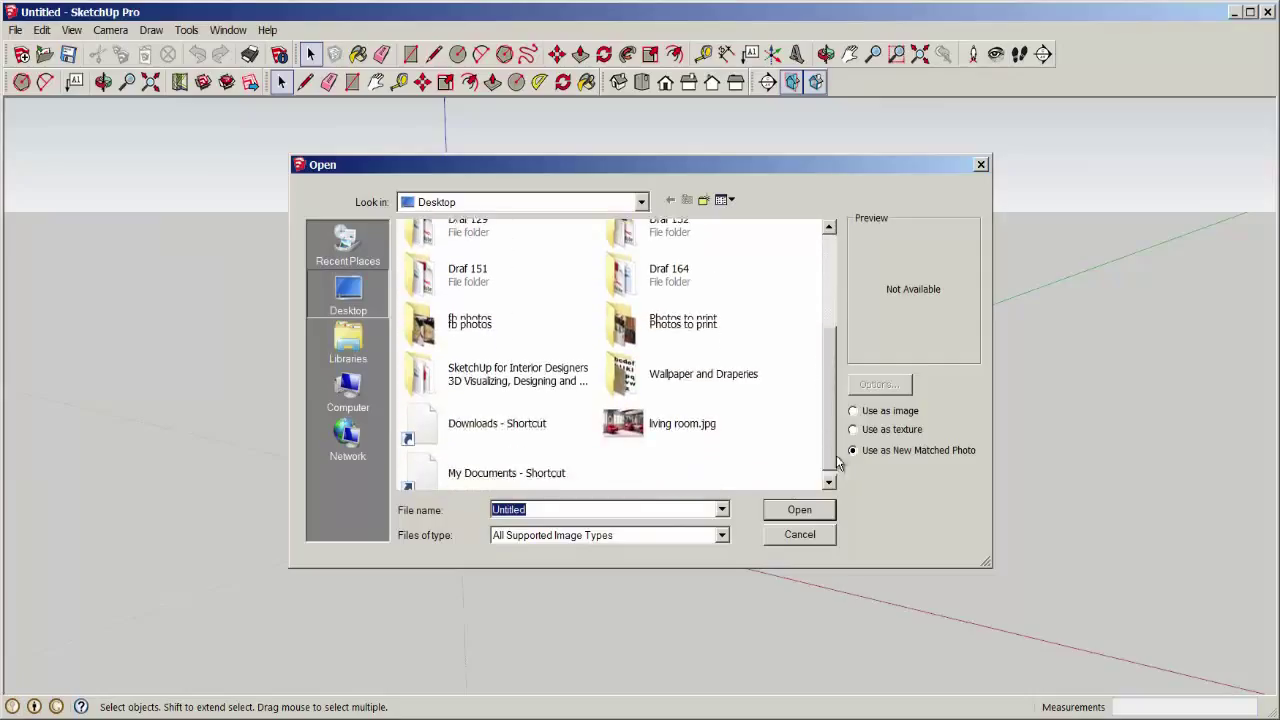
Load living room.jpg as the matched photo and bring the Match Photo panel fully into view.
{"action": "double_click", "coordinate": [621, 420]}
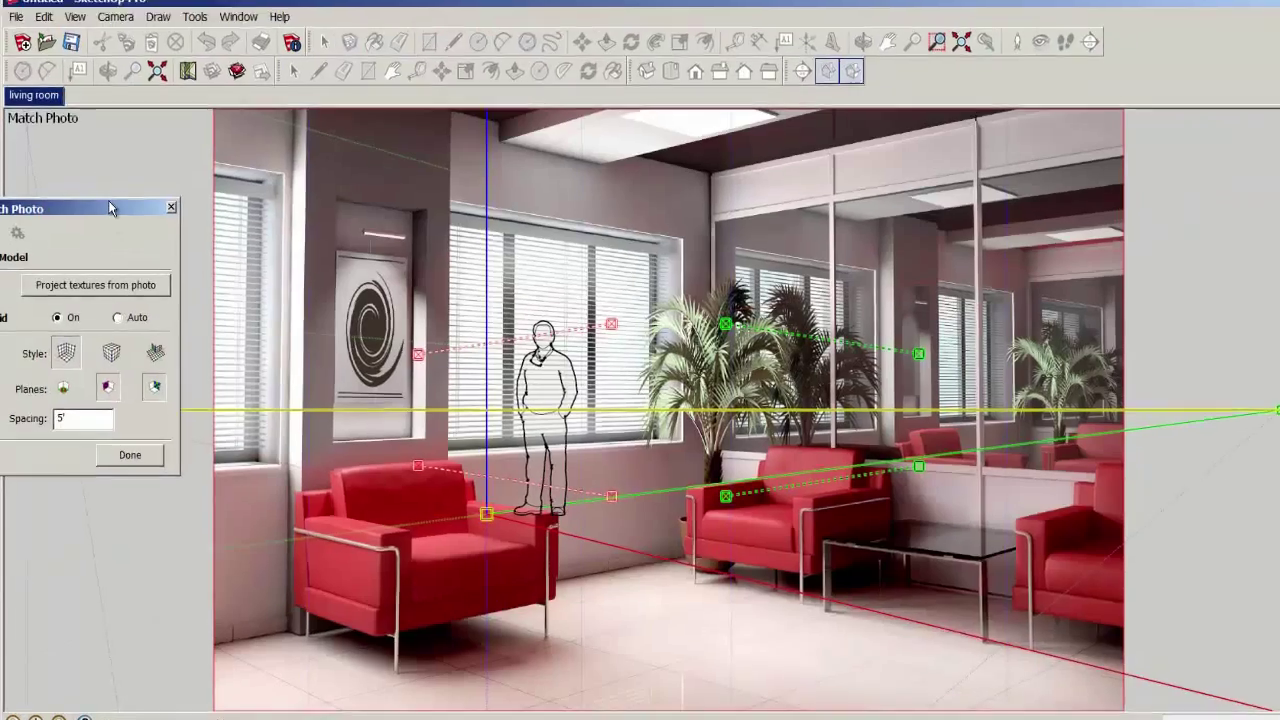
{"action": "left_click_drag", "start_coordinate": [103, 213], "coordinate": [142, 220]}
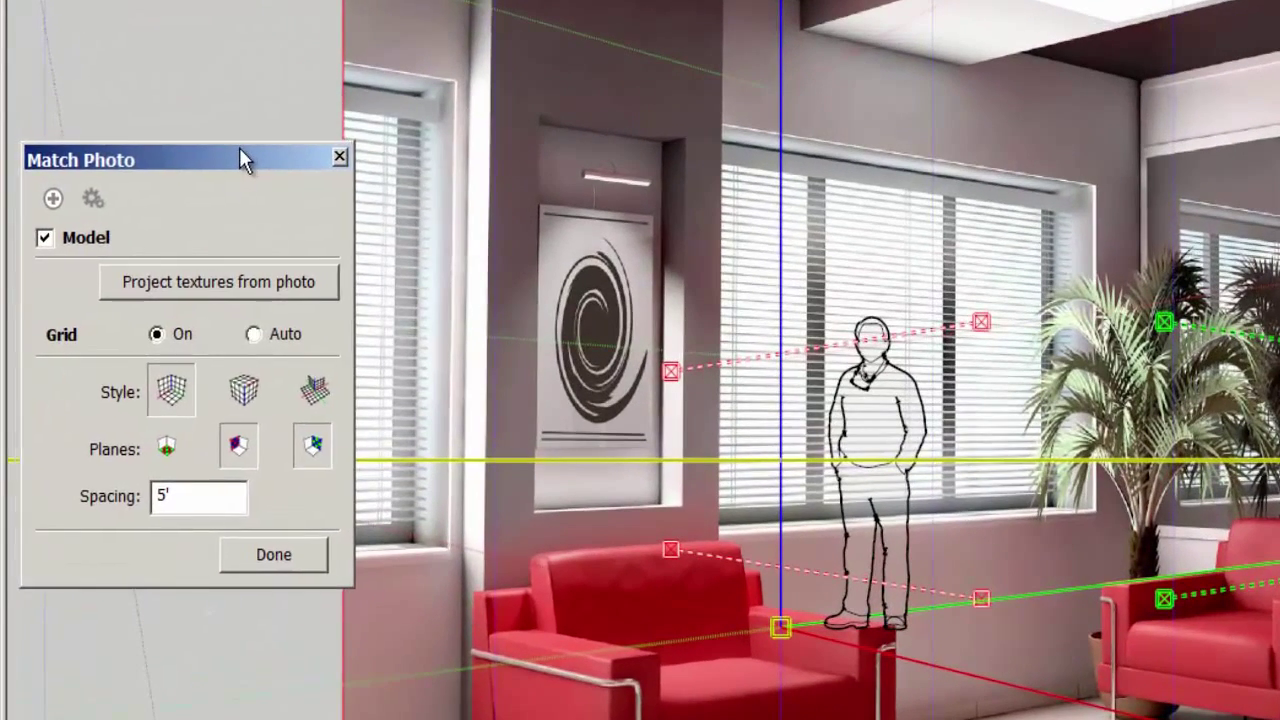
{"action": "left_click_drag", "start_coordinate": [239, 148], "coordinate": [229, 147]}
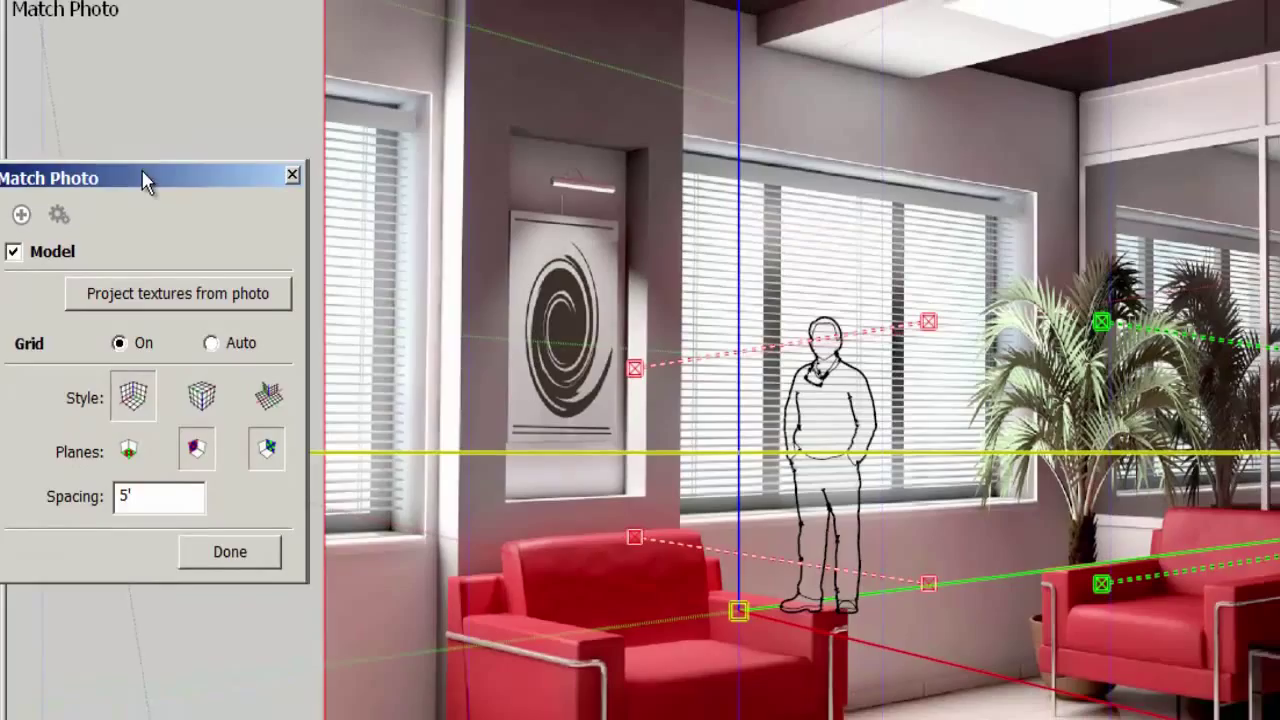
{"action": "left_click_drag", "start_coordinate": [80, 230], "coordinate": [74, 233]}
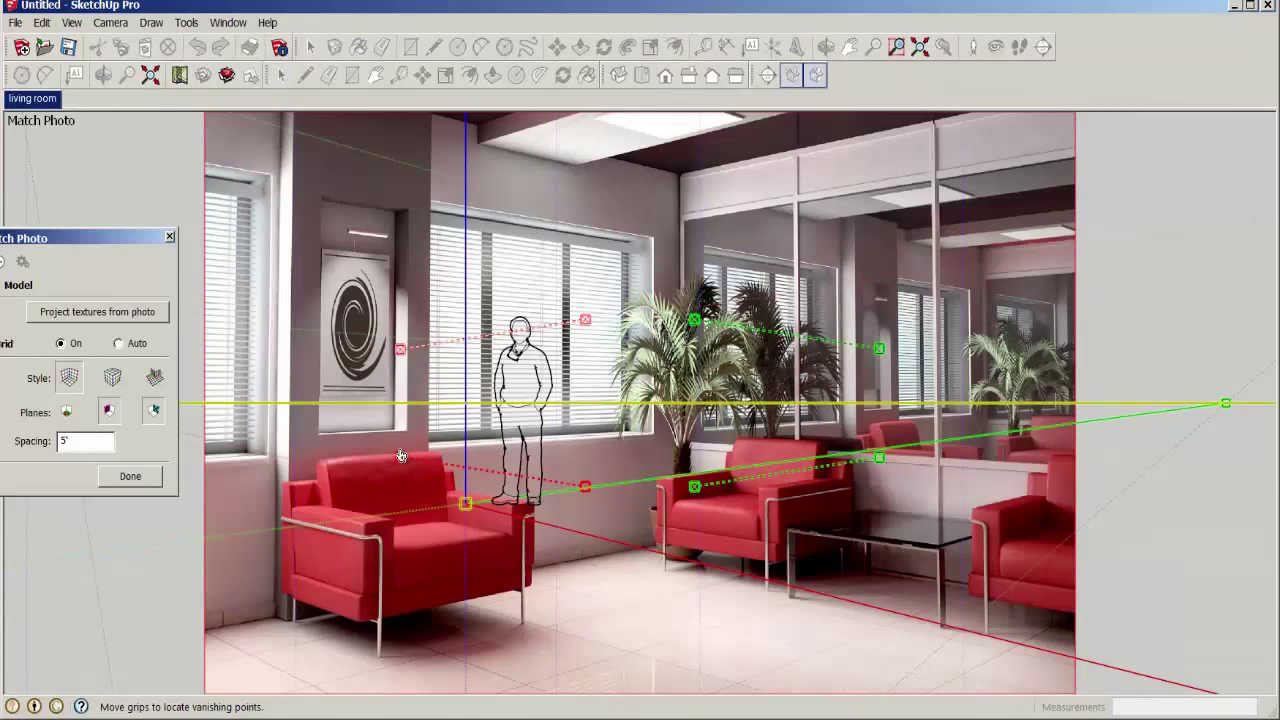
Align the two green perspective lines with the mirror wall top and the counter edge.
{"action": "left_click_drag", "start_coordinate": [695, 320], "coordinate": [679, 214]}
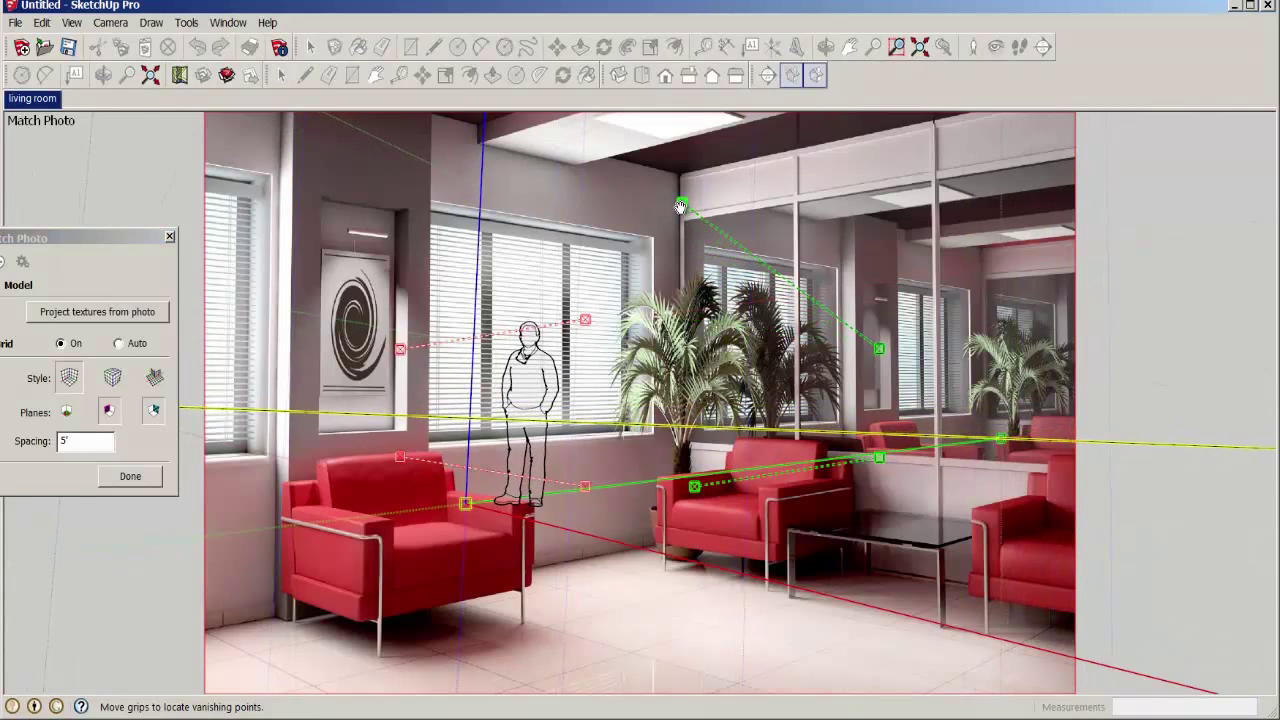
{"action": "left_click_drag", "start_coordinate": [883, 352], "coordinate": [998, 161]}
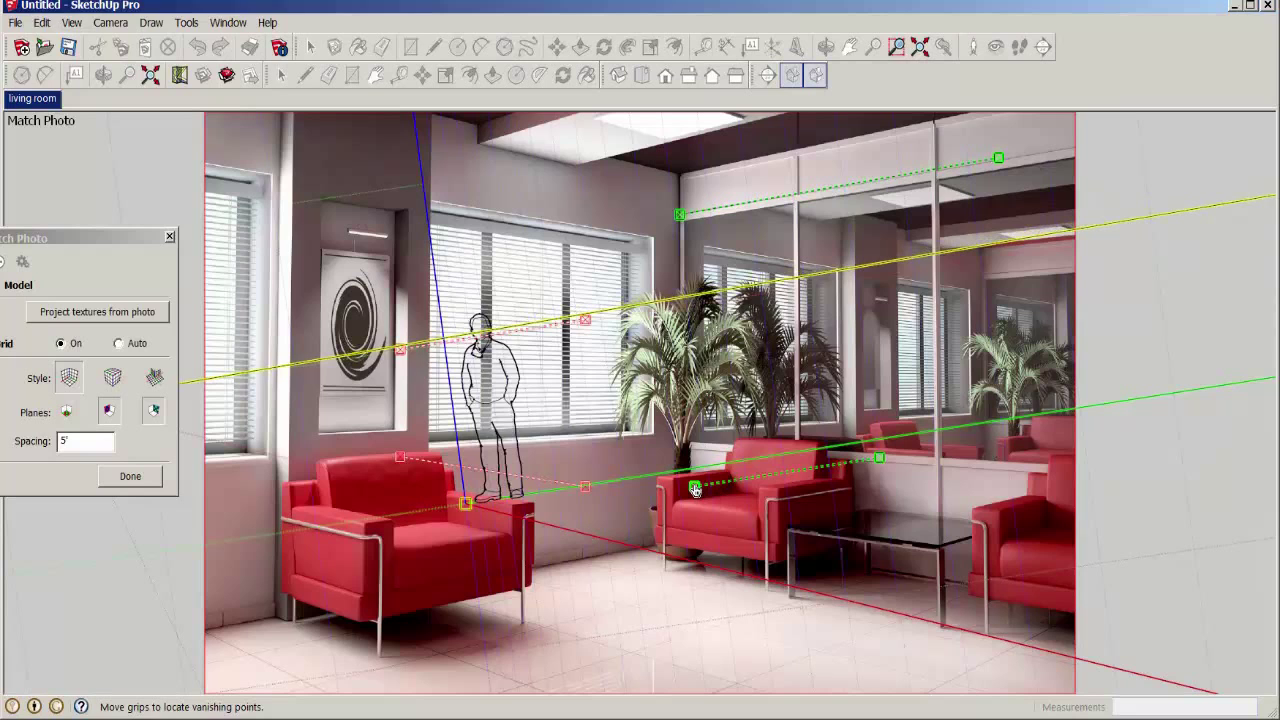
{"action": "left_click_drag", "start_coordinate": [691, 479], "coordinate": [689, 440]}
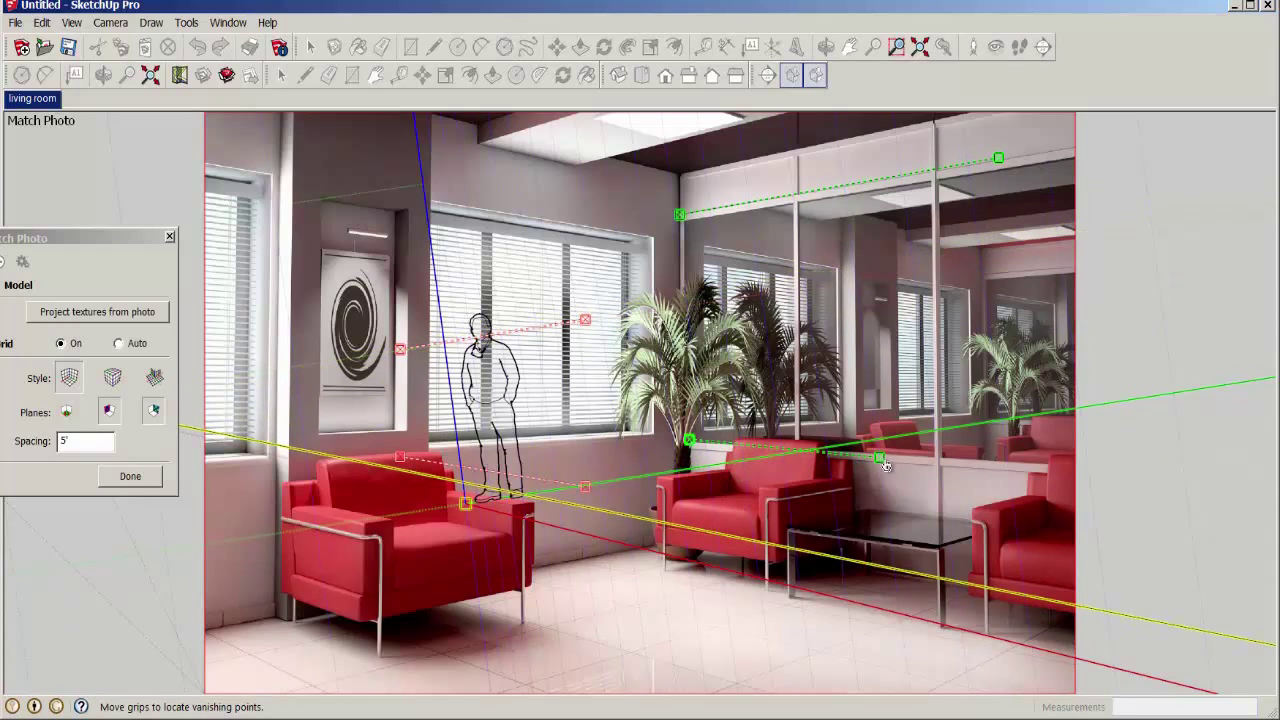
{"action": "left_click_drag", "start_coordinate": [880, 458], "coordinate": [995, 459]}
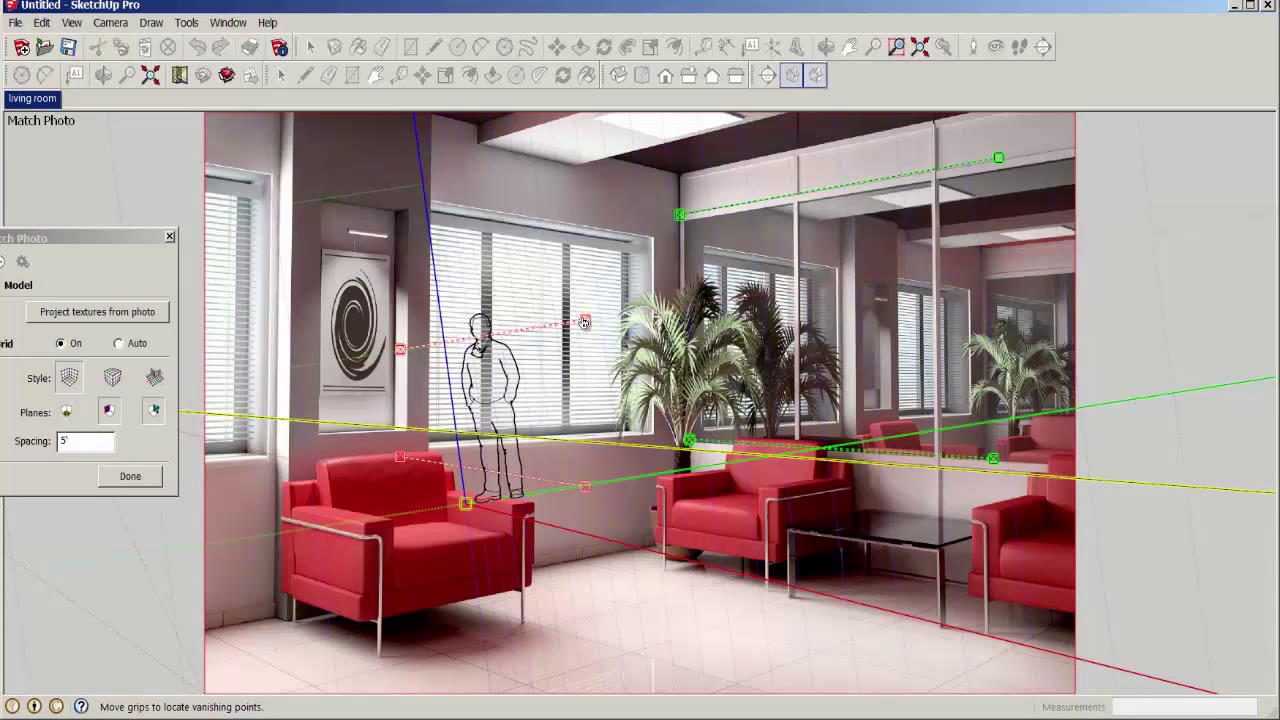
Align the two red perspective lines with the window's top and bottom edges.
{"action": "mouse_move", "coordinate": [584, 317]}
{"action": "left_mouse_down"}
{"action": "mouse_move", "coordinate": [614, 229]}
{"action": "mouse_move", "coordinate": [651, 233]}
{"action": "left_mouse_up"}
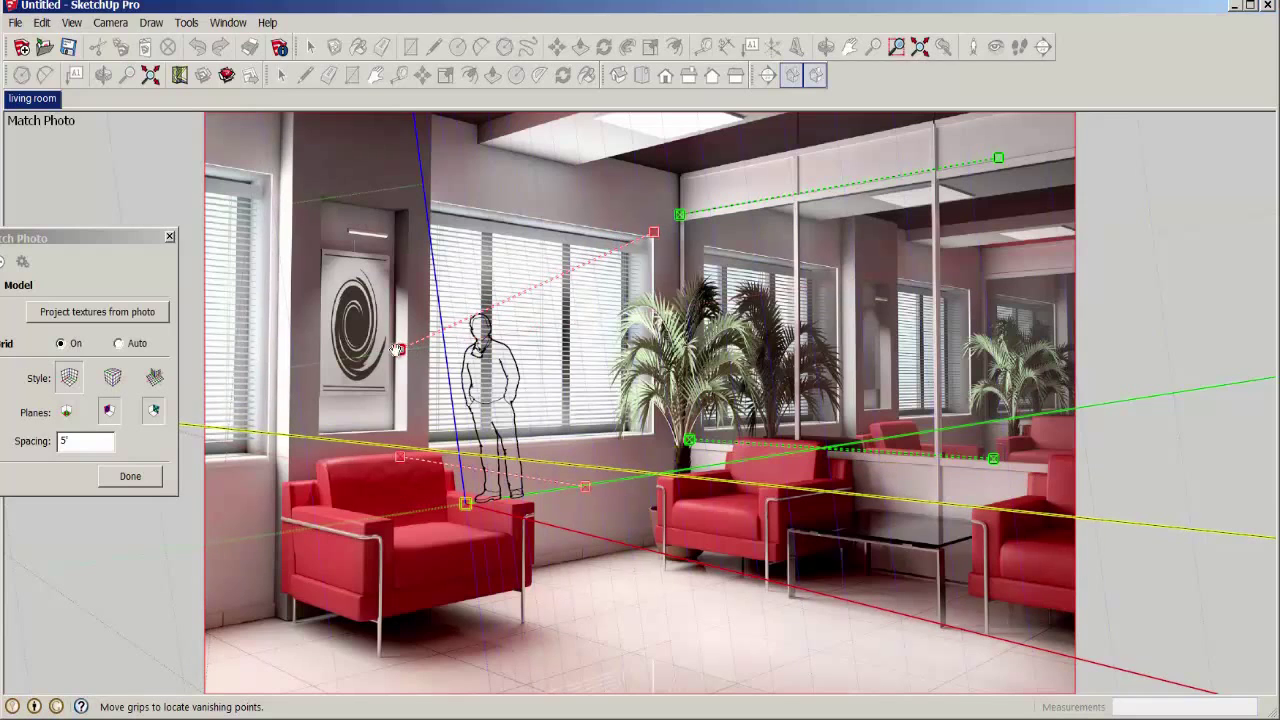
{"action": "left_click_drag", "start_coordinate": [397, 349], "coordinate": [440, 200]}
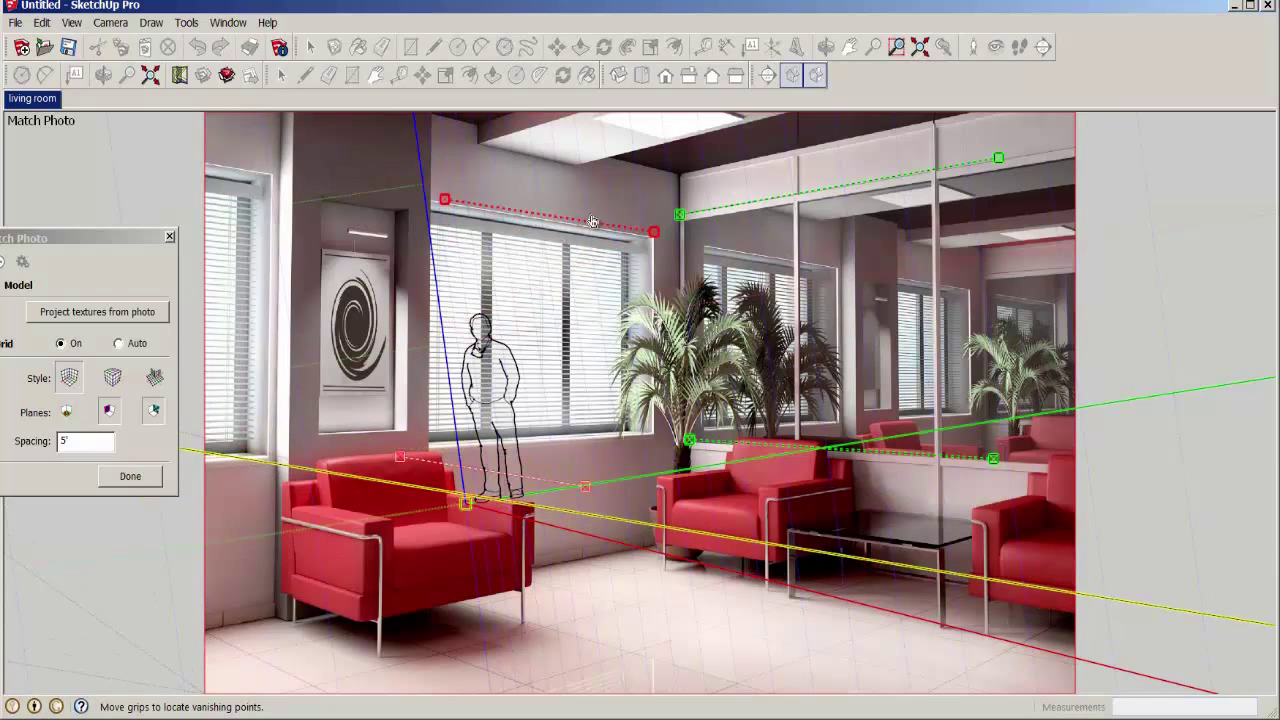
{"action": "left_click_drag", "start_coordinate": [655, 234], "coordinate": [652, 237]}
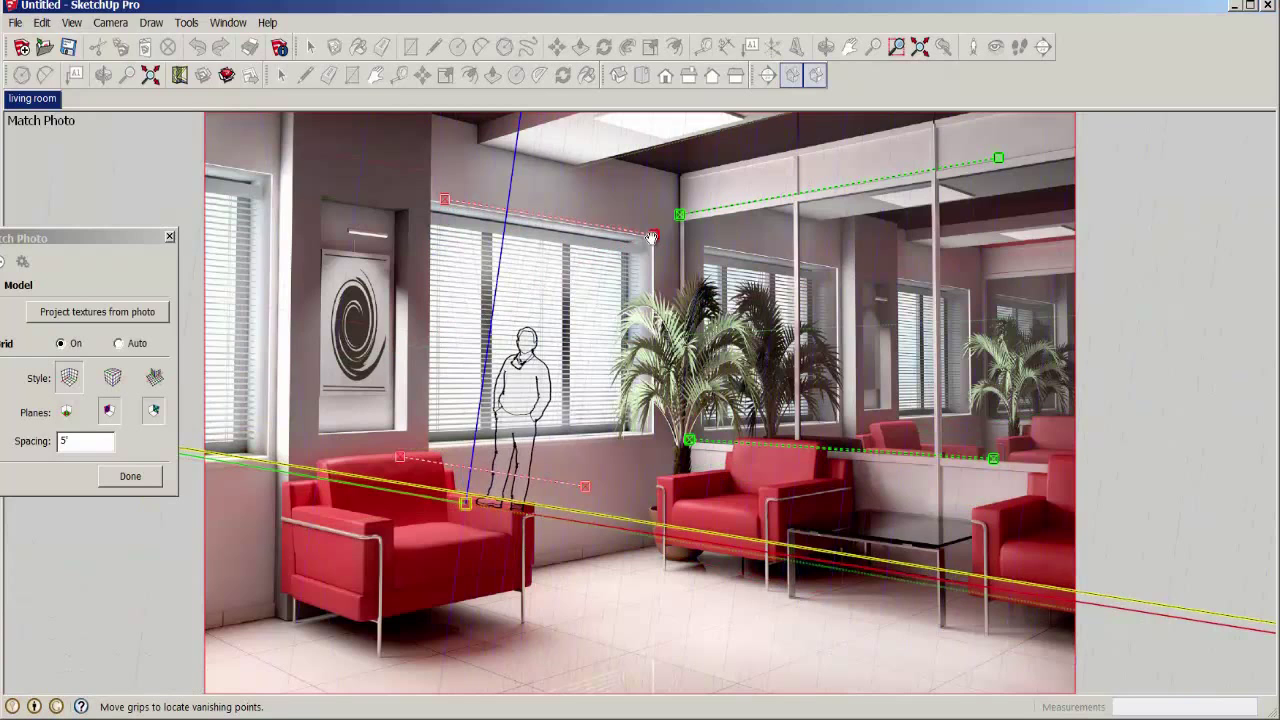
{"action": "mouse_move", "coordinate": [585, 486]}
{"action": "left_mouse_down"}
{"action": "mouse_move", "coordinate": [657, 437]}
{"action": "mouse_move", "coordinate": [647, 440]}
{"action": "left_mouse_up"}
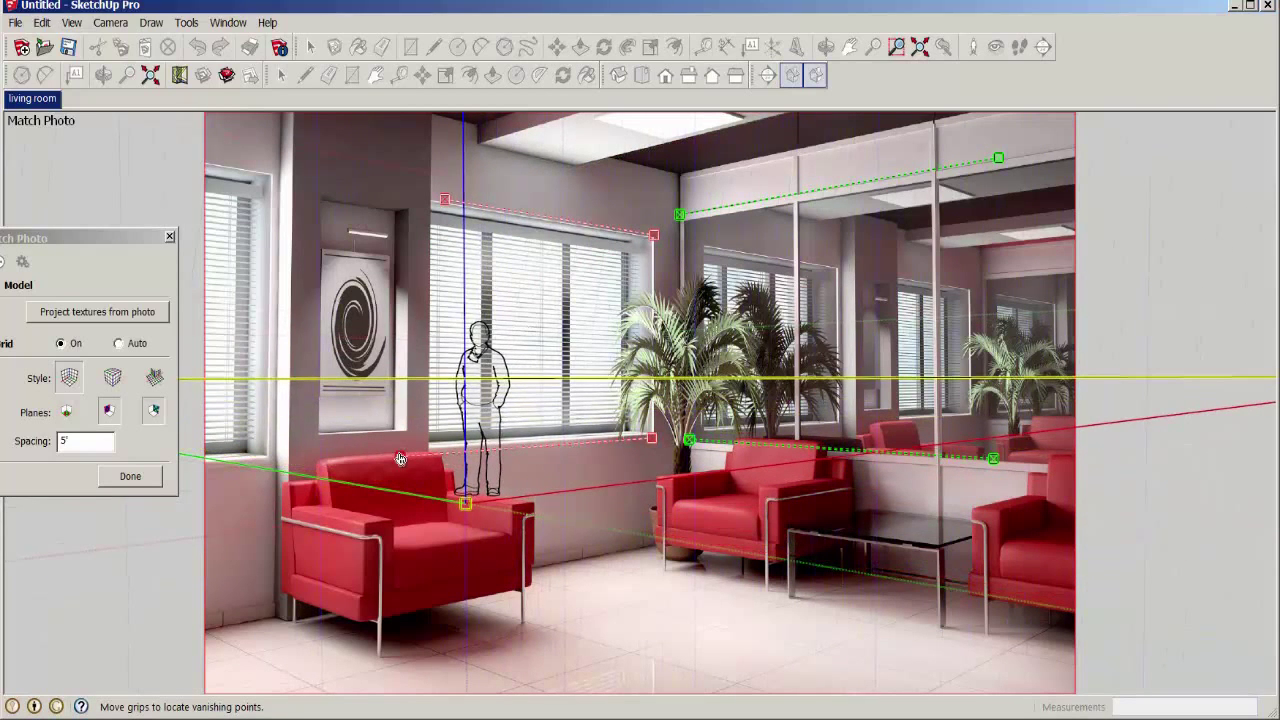
Level the horizon, set the axis origin on the floor corner, and enlarge the model scale.
{"action": "left_click_drag", "start_coordinate": [400, 458], "coordinate": [432, 450]}
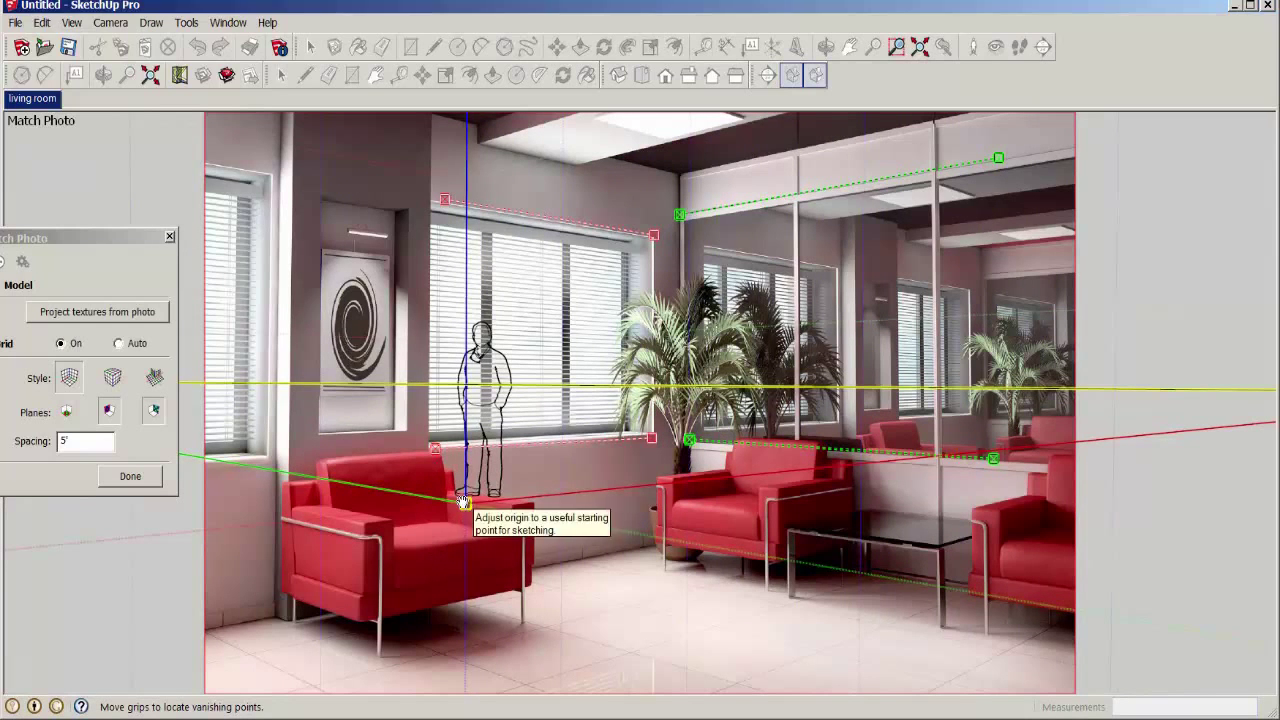
{"action": "mouse_move", "coordinate": [467, 502]}
{"action": "left_mouse_down"}
{"action": "mouse_move", "coordinate": [583, 508]}
{"action": "mouse_move", "coordinate": [663, 528]}
{"action": "mouse_move", "coordinate": [674, 552]}
{"action": "left_mouse_up"}
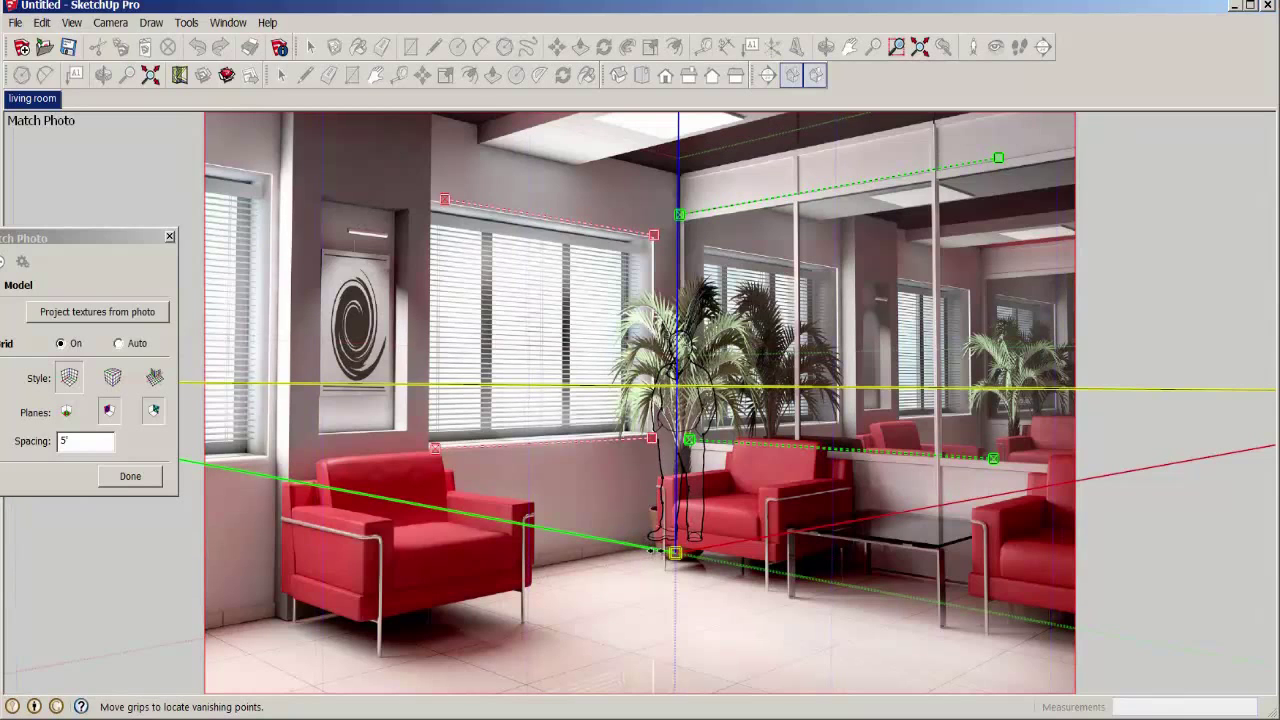
{"action": "left_click_drag", "start_coordinate": [675, 552], "coordinate": [672, 590]}
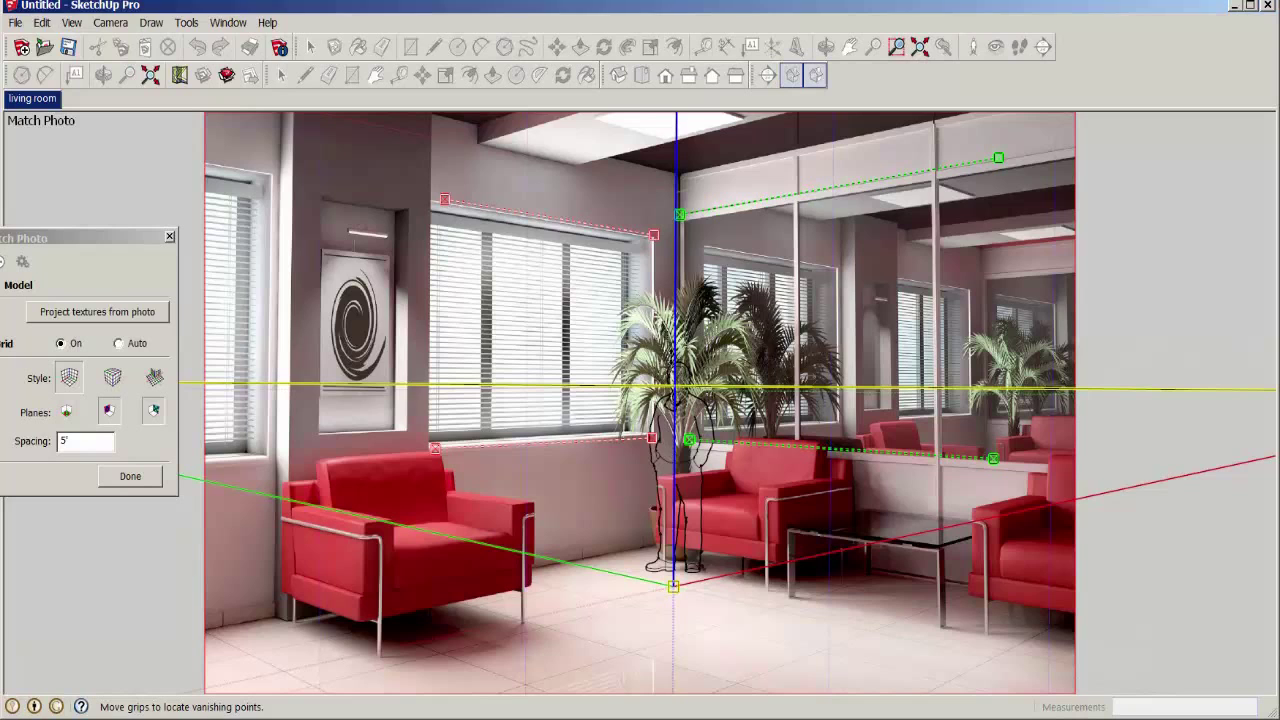
{"action": "left_click_drag", "start_coordinate": [675, 258], "coordinate": [675, 187]}
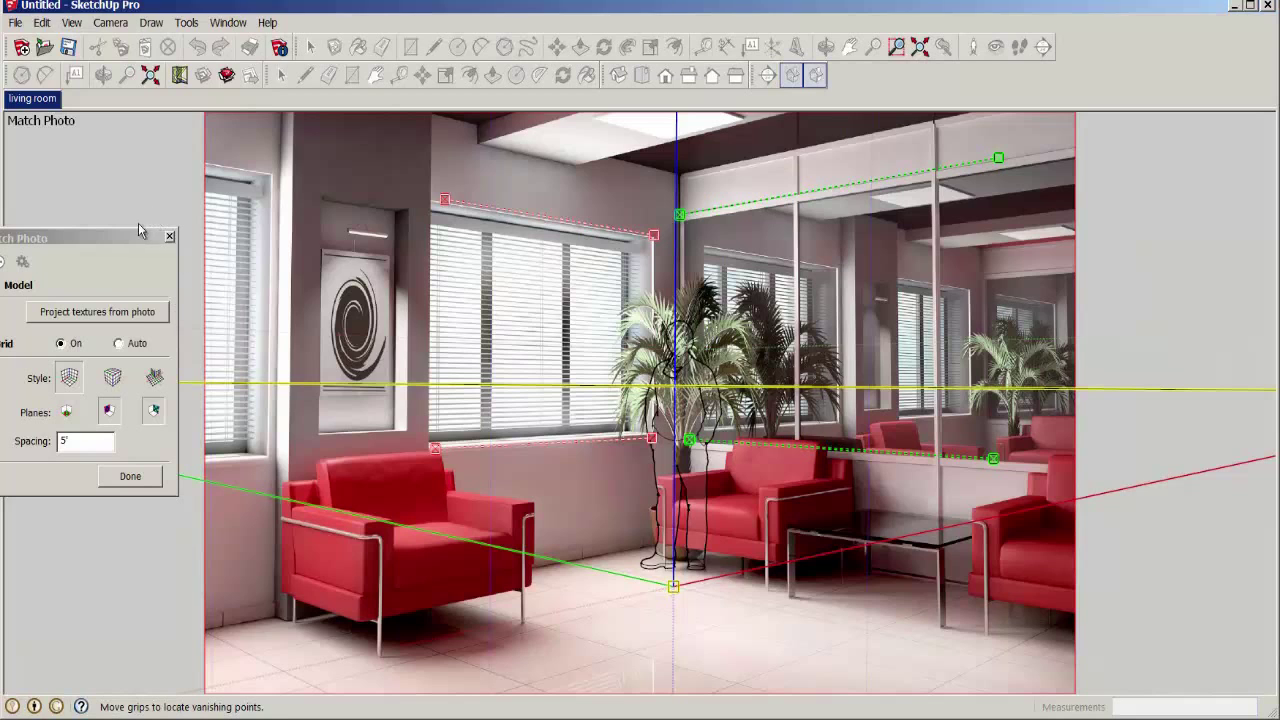
{"action": "left_click_drag", "start_coordinate": [140, 230], "coordinate": [181, 199]}
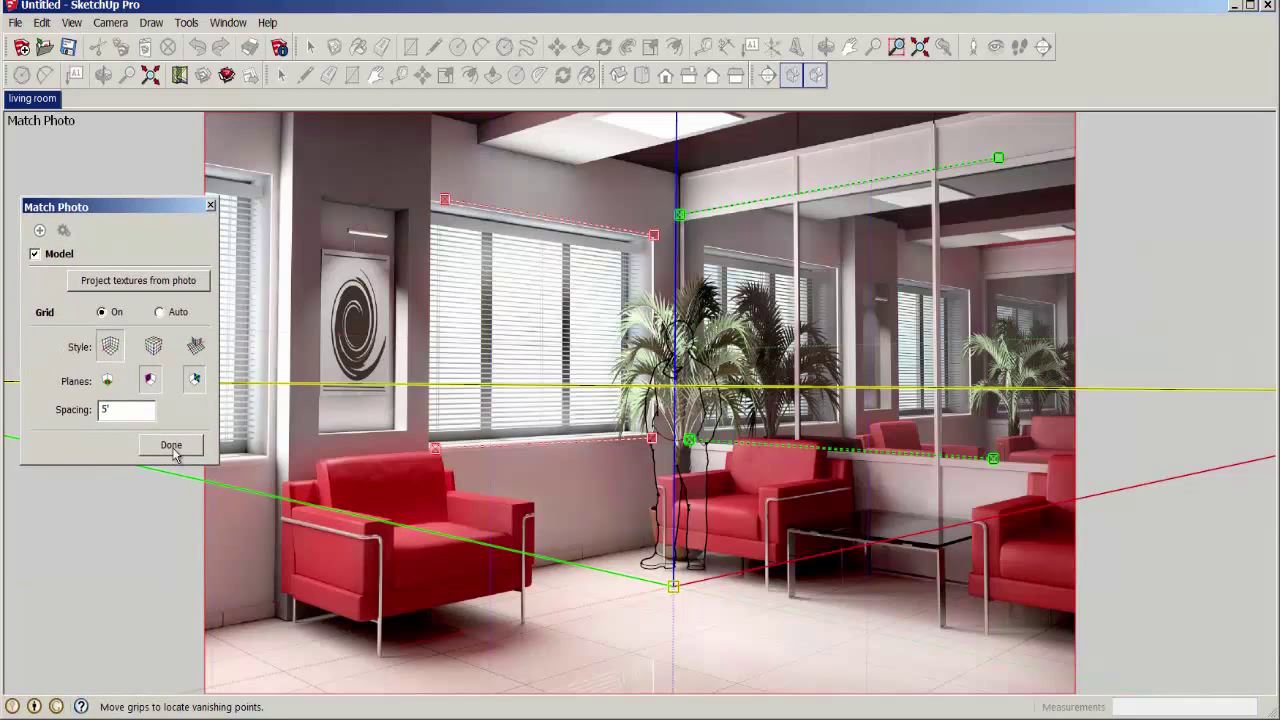
Finish the photo match and trace edges down the room corner and along the mirror wall's floor.
{"action": "left_click", "coordinate": [172, 446]}
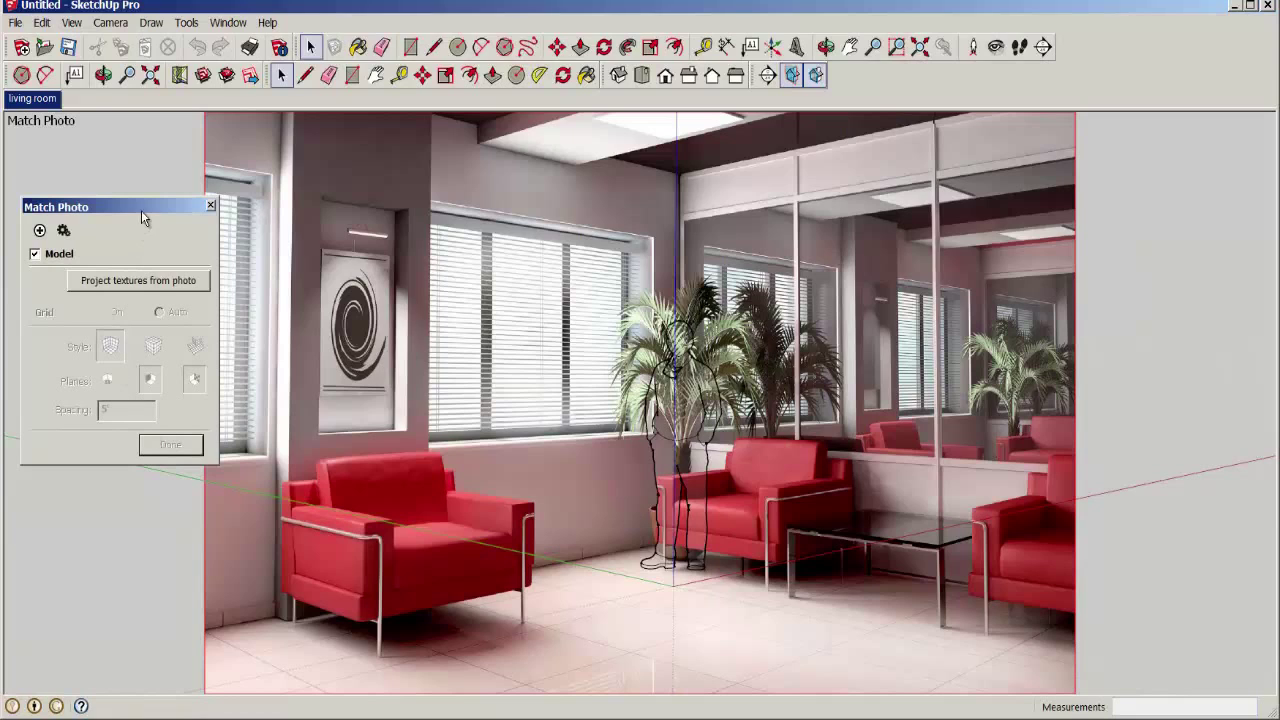
{"action": "left_click_drag", "start_coordinate": [141, 208], "coordinate": [117, 244]}
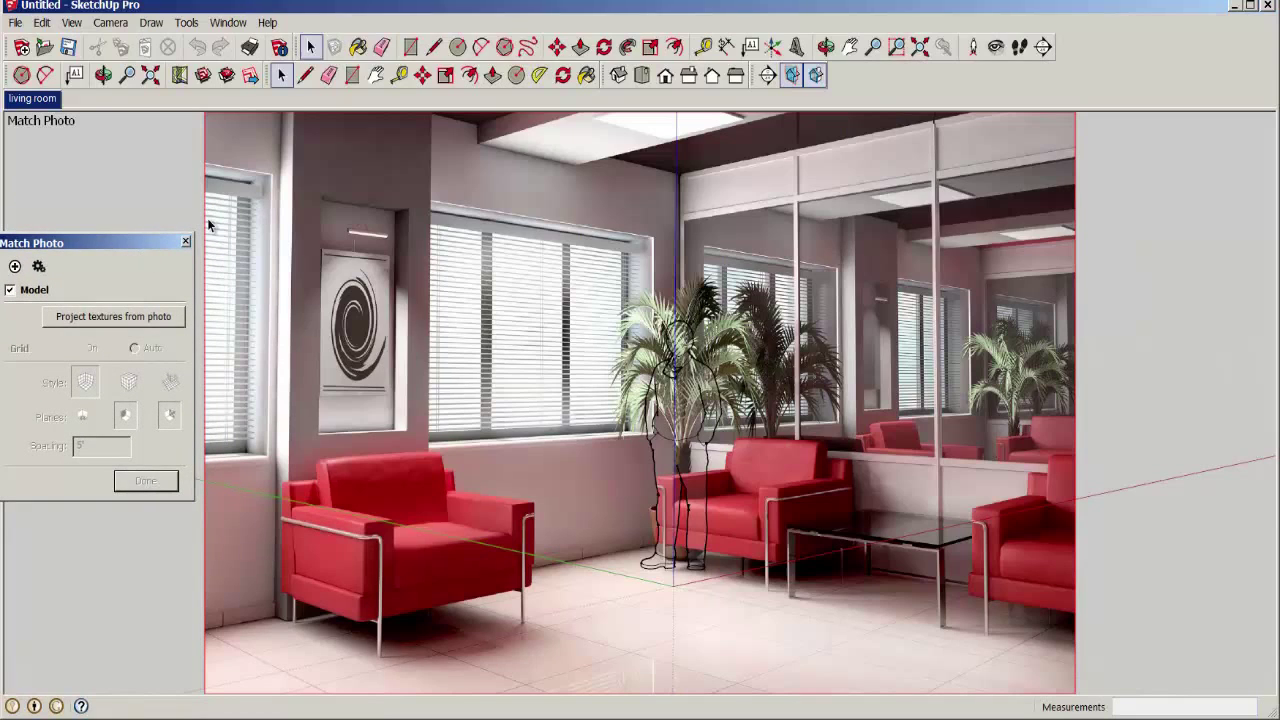
{"action": "left_click", "coordinate": [308, 77]}
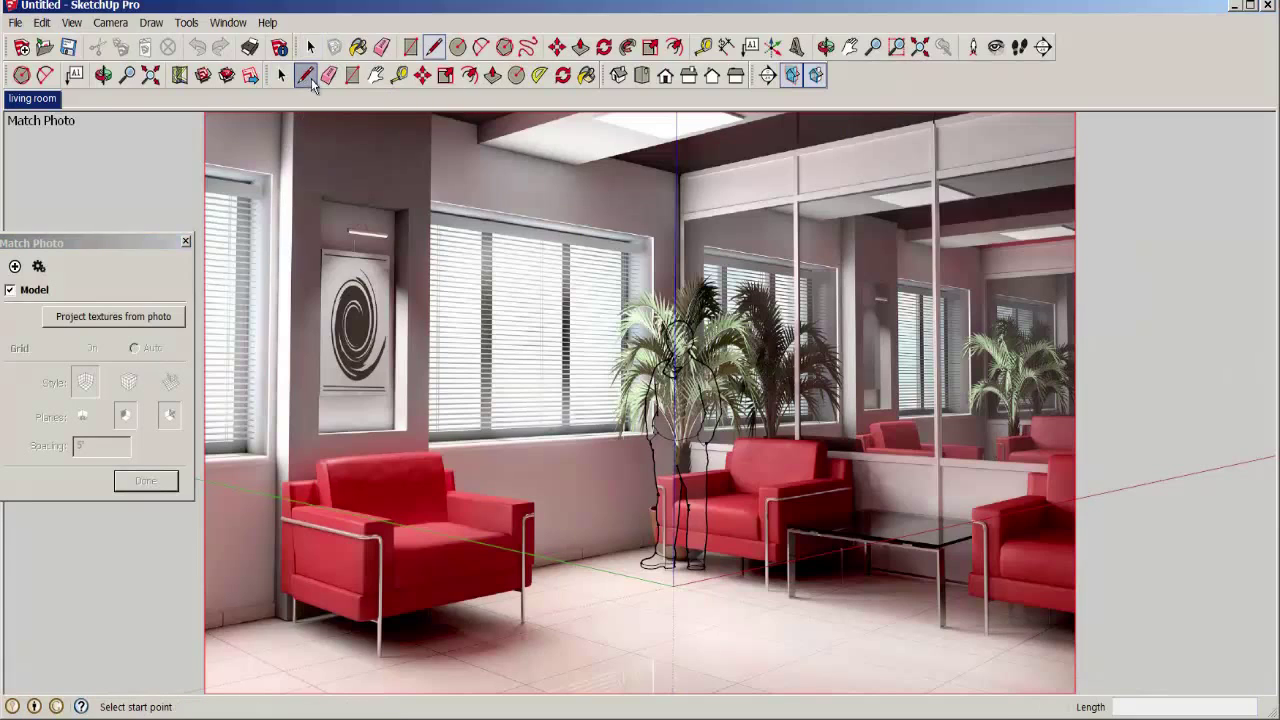
{"action": "left_click", "coordinate": [679, 171]}
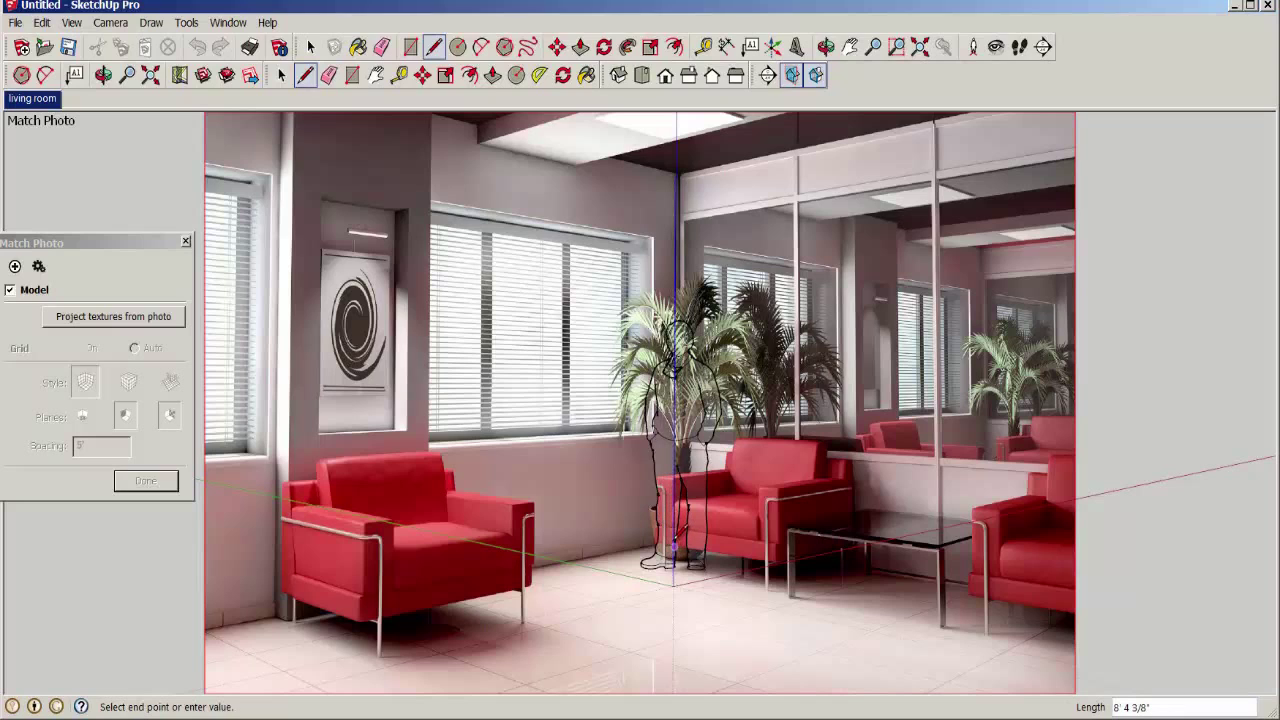
{"action": "left_click", "coordinate": [676, 548]}
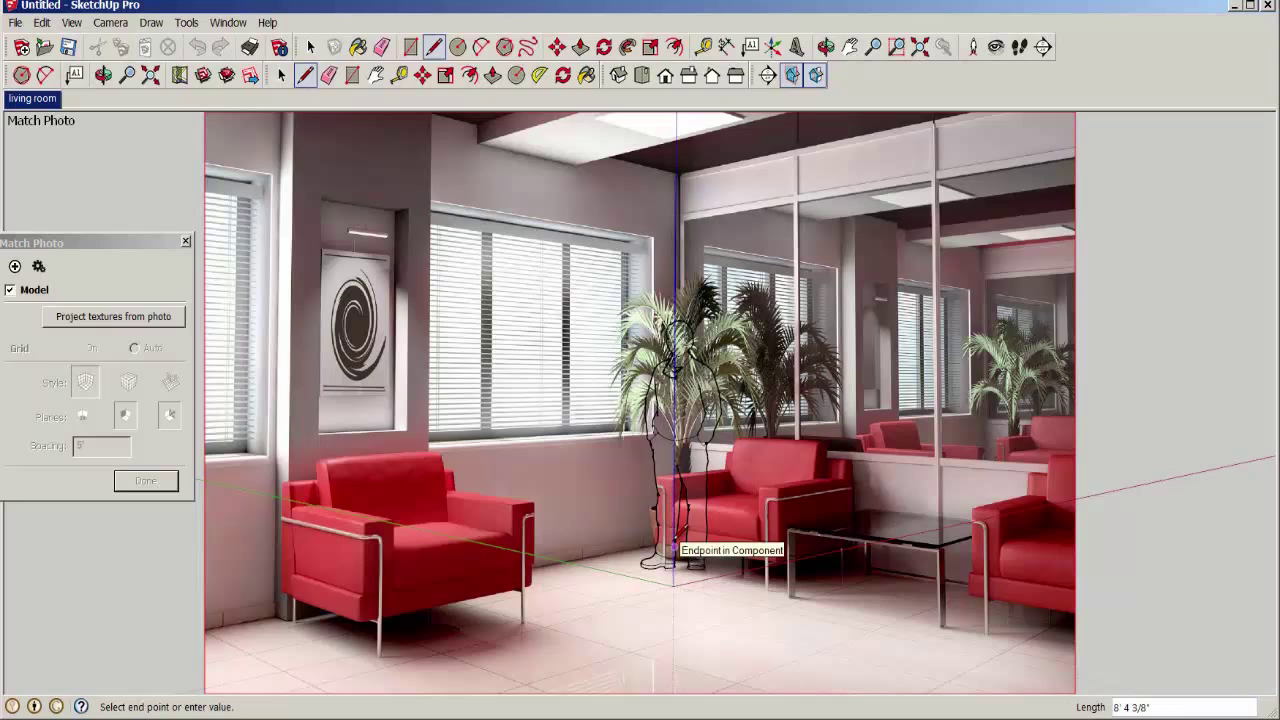
{"action": "left_click", "coordinate": [1063, 617]}
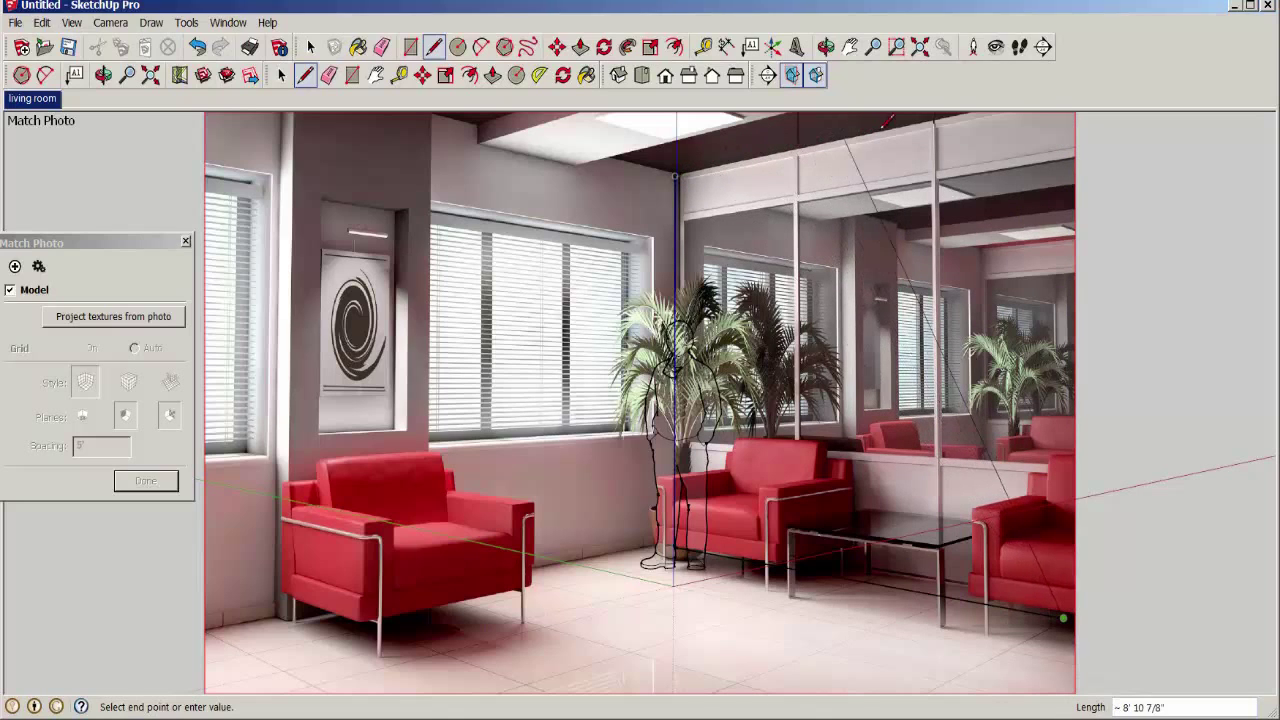
Close the mirror wall outline at the top-right corner and orbit to view it in 3D.
{"action": "scroll", "coordinate": [1084, 126], "scroll_direction": "down", "scroll_amount": 2}
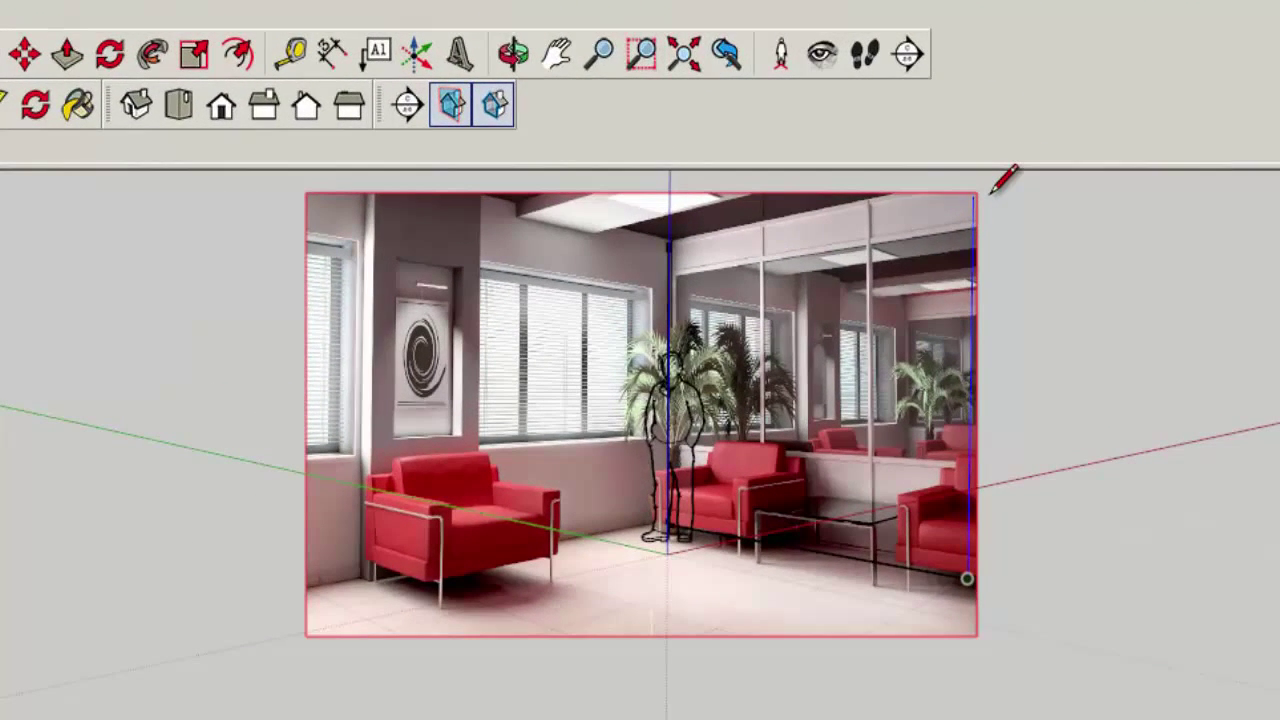
{"action": "left_click", "coordinate": [972, 195]}
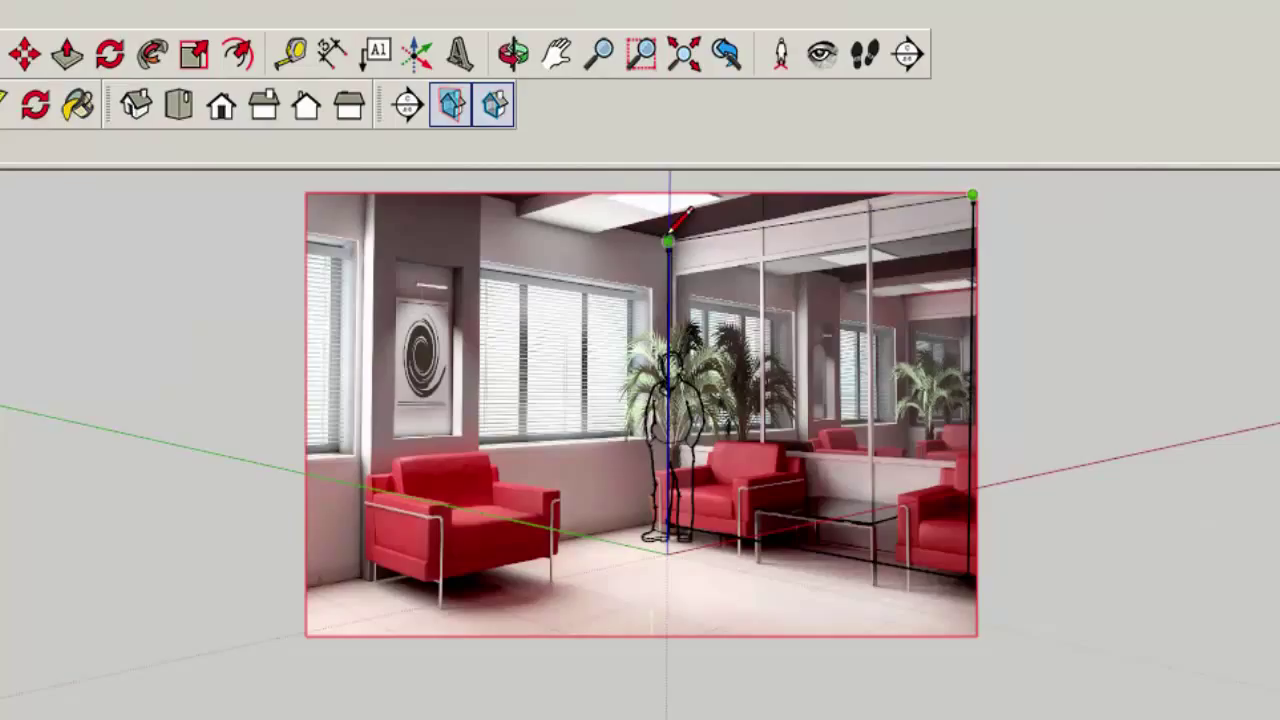
{"action": "middle_click_drag", "start_coordinate": [688, 212], "coordinate": [680, 293]}
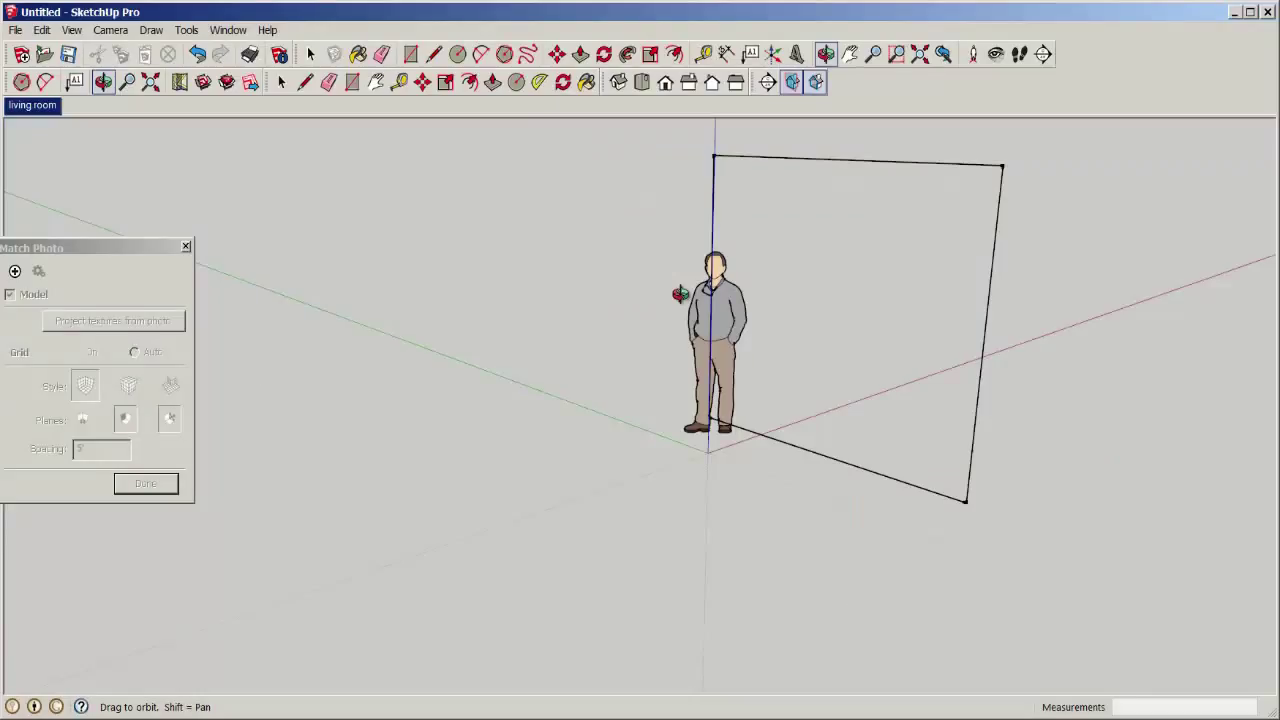
{"action": "mouse_move", "coordinate": [680, 293]}
{"action": "left_mouse_down"}
{"action": "mouse_move", "coordinate": [700, 243]}
{"action": "mouse_move", "coordinate": [763, 249]}
{"action": "mouse_move", "coordinate": [784, 231]}
{"action": "mouse_move", "coordinate": [782, 246]}
{"action": "left_mouse_up"}
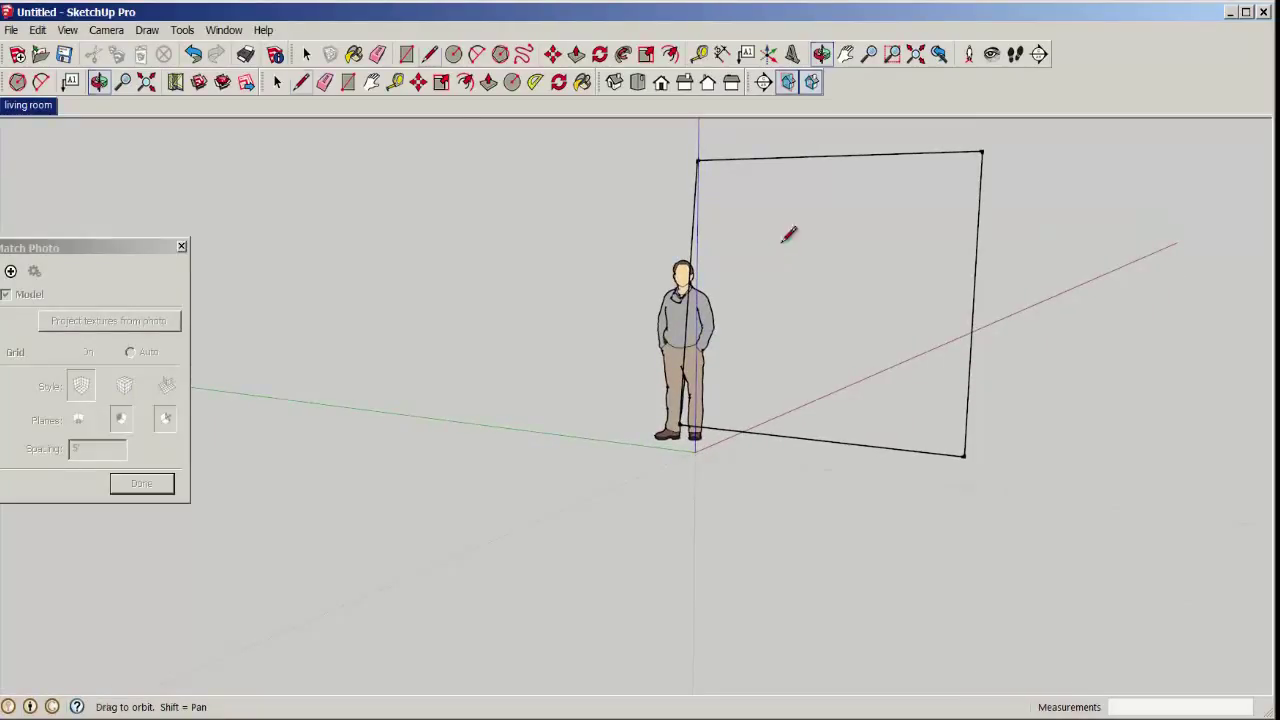
Erase the wall outline's top edge and the vertical line beside the figure.
{"action": "left_click", "coordinate": [300, 82]}
{"action": "left_click", "coordinate": [324, 82]}
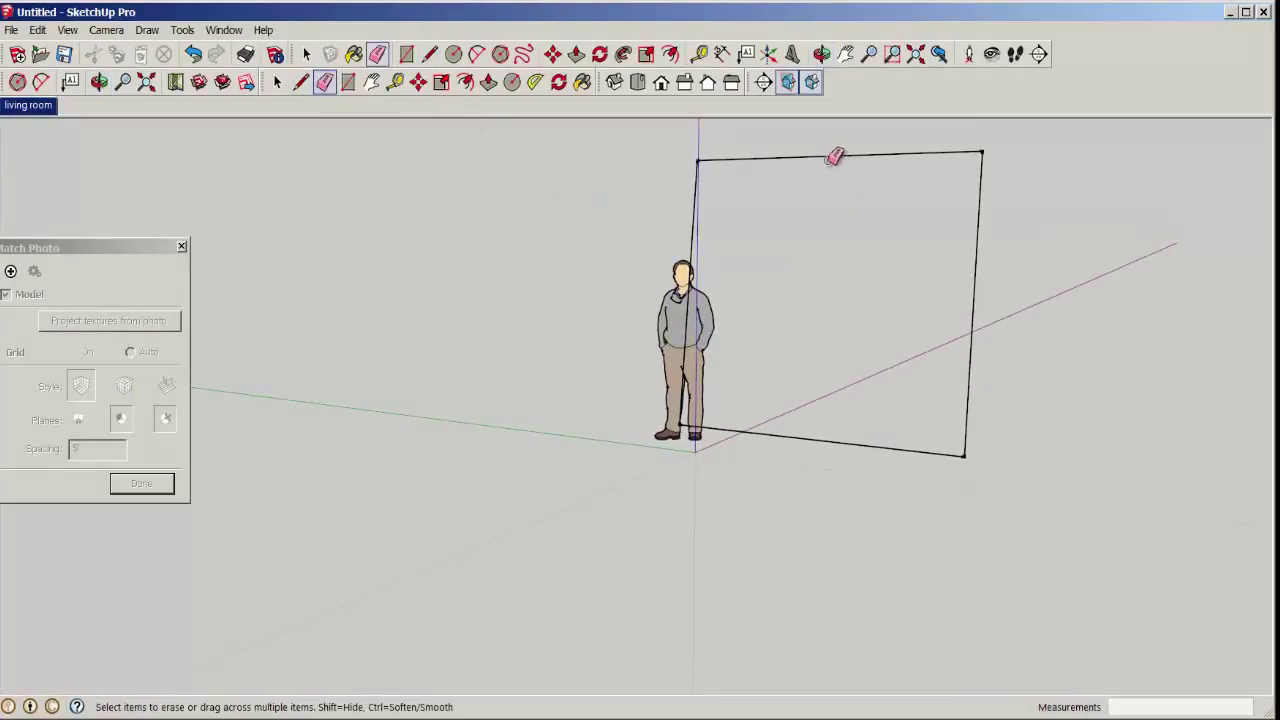
{"action": "left_click", "coordinate": [834, 150]}
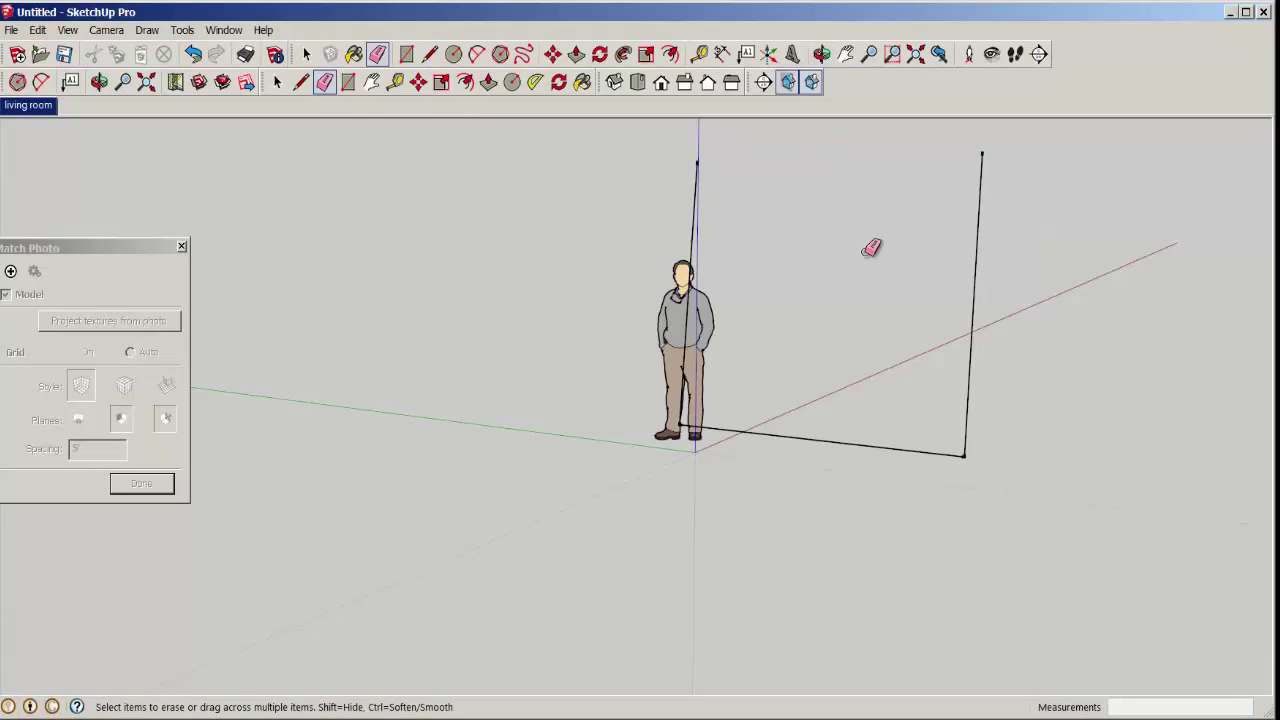
{"action": "mouse_move", "coordinate": [871, 249]}
{"action": "middle_mouse_down"}
{"action": "mouse_move", "coordinate": [514, 251]}
{"action": "mouse_move", "coordinate": [769, 285]}
{"action": "mouse_move", "coordinate": [763, 214]}
{"action": "mouse_move", "coordinate": [723, 209]}
{"action": "mouse_move", "coordinate": [751, 249]}
{"action": "mouse_move", "coordinate": [815, 243]}
{"action": "middle_mouse_up"}
{"action": "scroll", "coordinate": [768, 250], "scroll_direction": "down", "scroll_amount": 2}
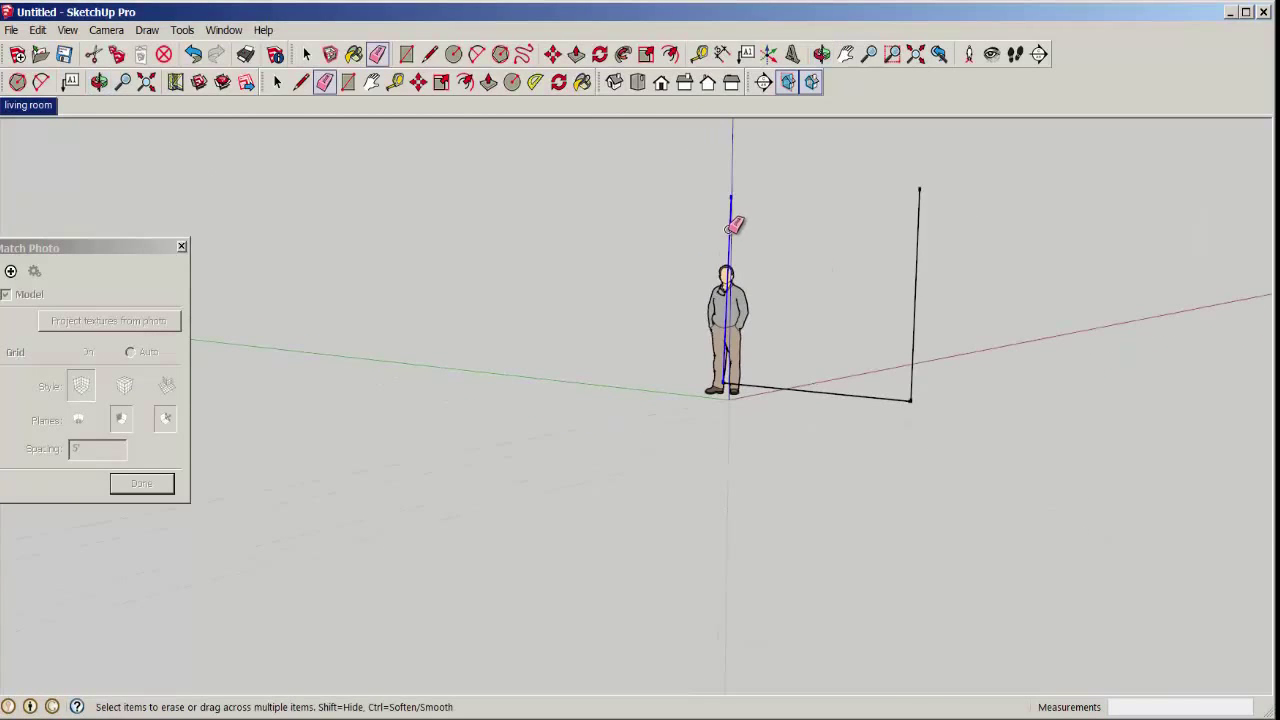
{"action": "left_click", "coordinate": [730, 228]}
Redraw a vertical edge from the origin and a top edge to close the wall face.
{"action": "left_click", "coordinate": [301, 82]}
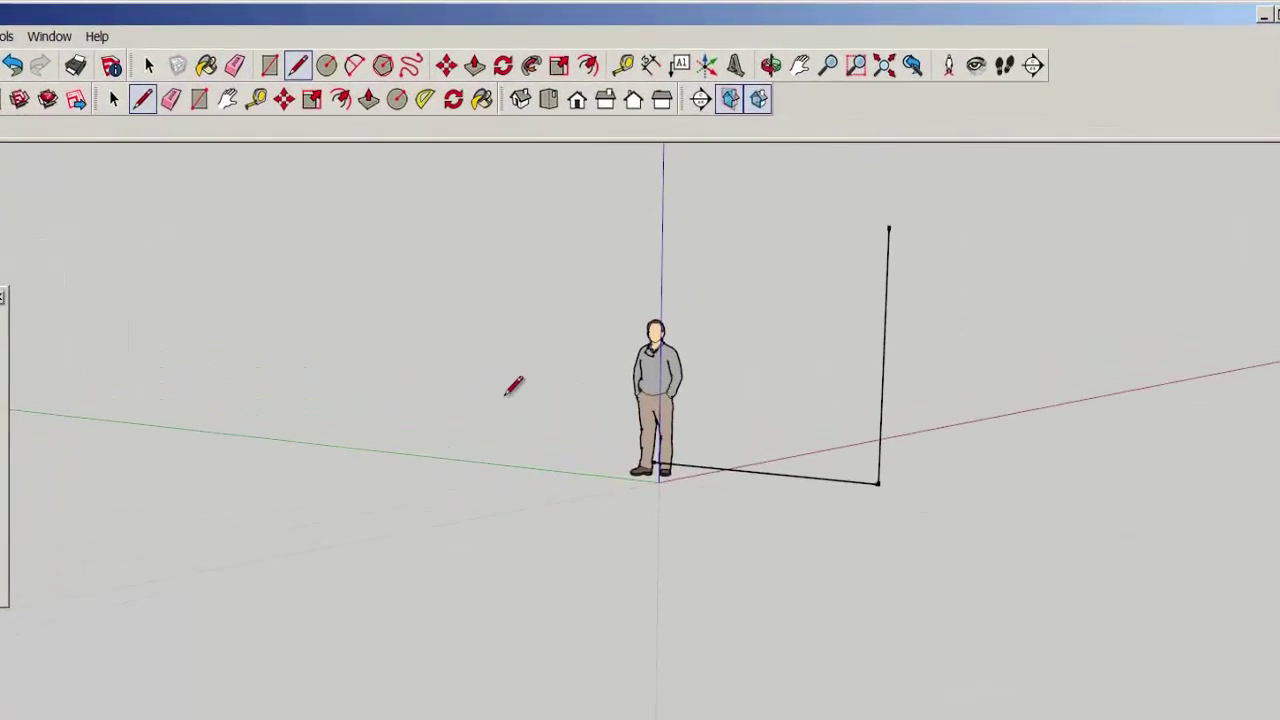
{"action": "left_click", "coordinate": [597, 523]}
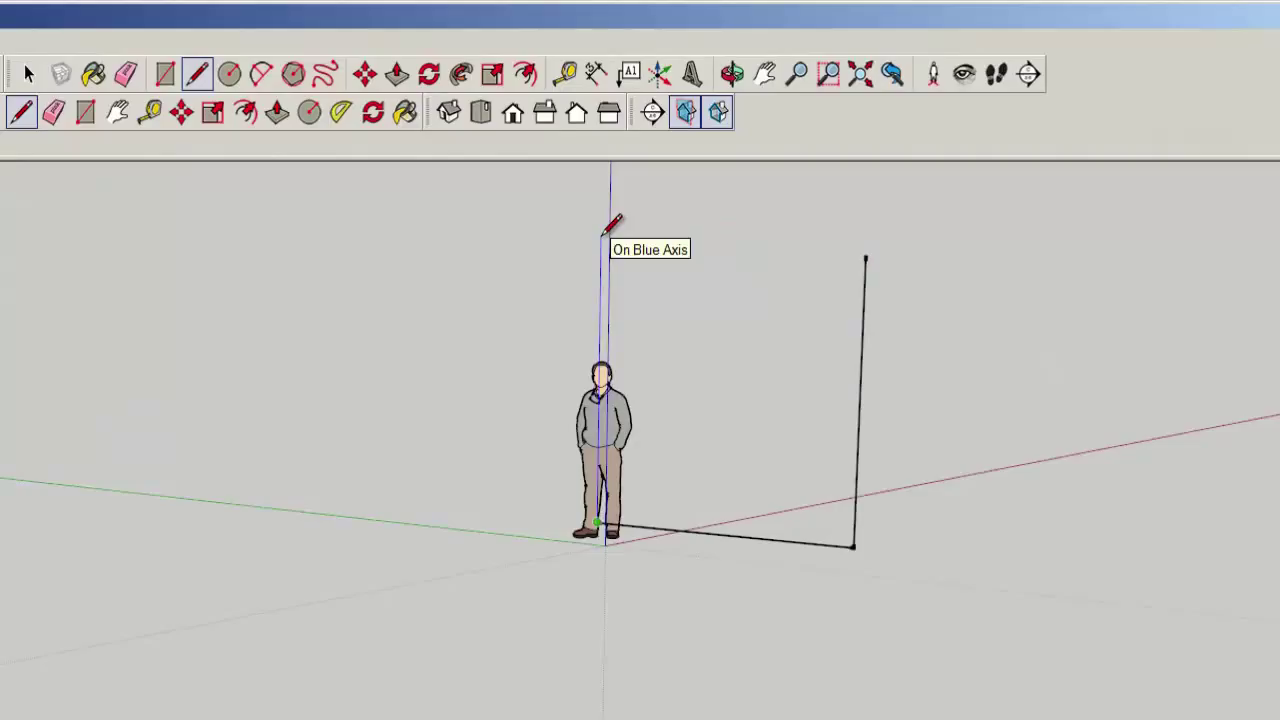
{"action": "left_click", "coordinate": [601, 238]}
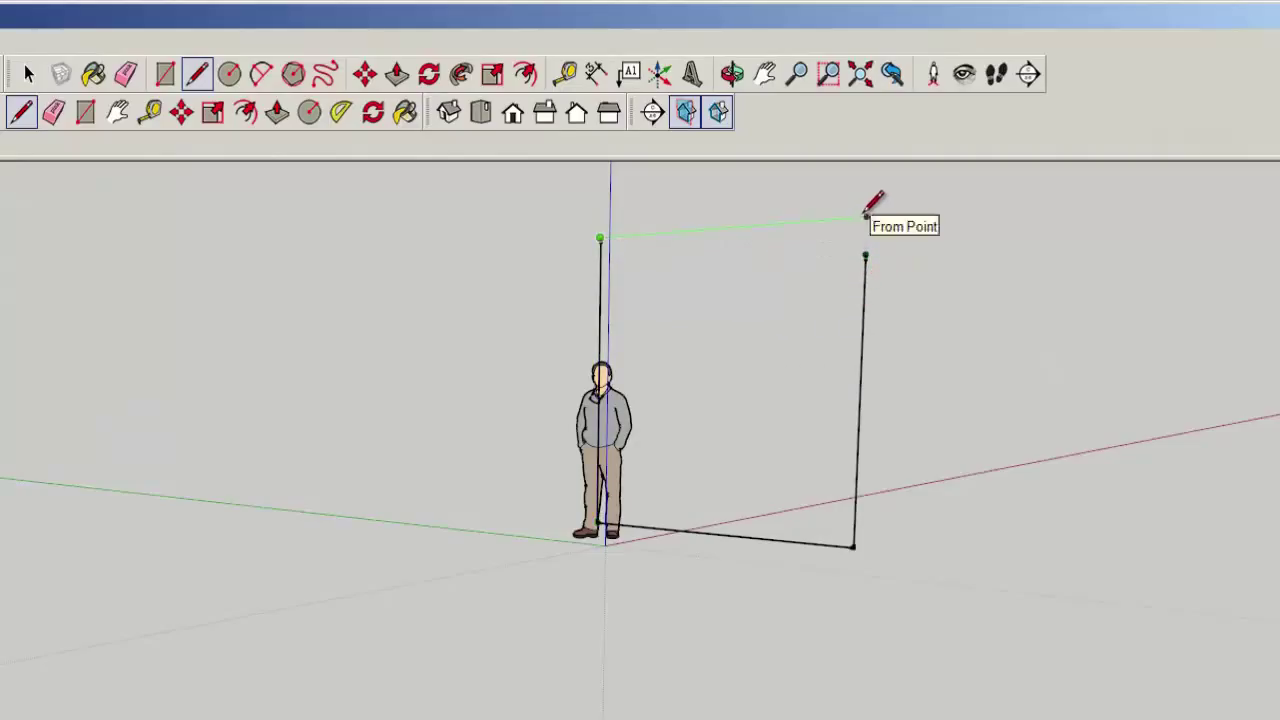
{"action": "left_click", "coordinate": [866, 217]}
{"action": "left_click", "coordinate": [866, 255]}
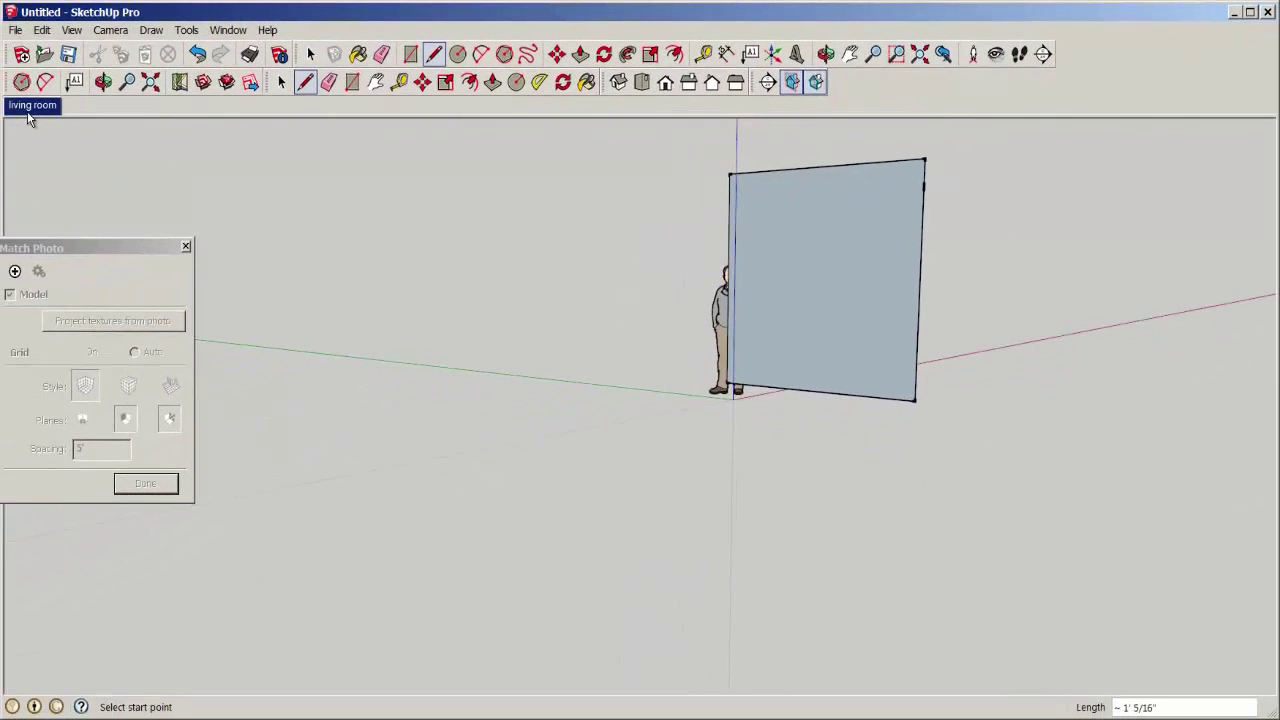
Return to the 'living room' scene and trace the left window wall's top and vertical edges.
{"action": "left_click", "coordinate": [28, 108]}
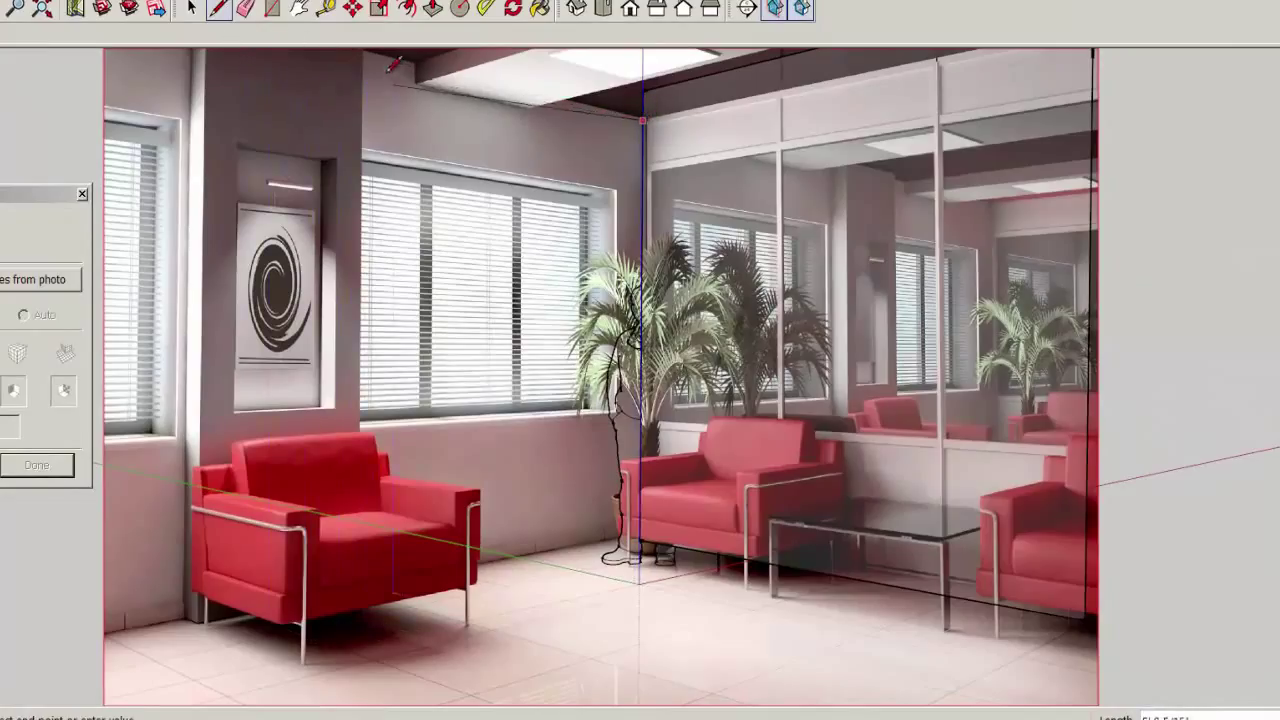
{"action": "scroll", "coordinate": [381, 150], "scroll_direction": "down", "scroll_amount": 1}
{"action": "scroll", "coordinate": [380, 150], "scroll_direction": "down", "scroll_amount": 1}
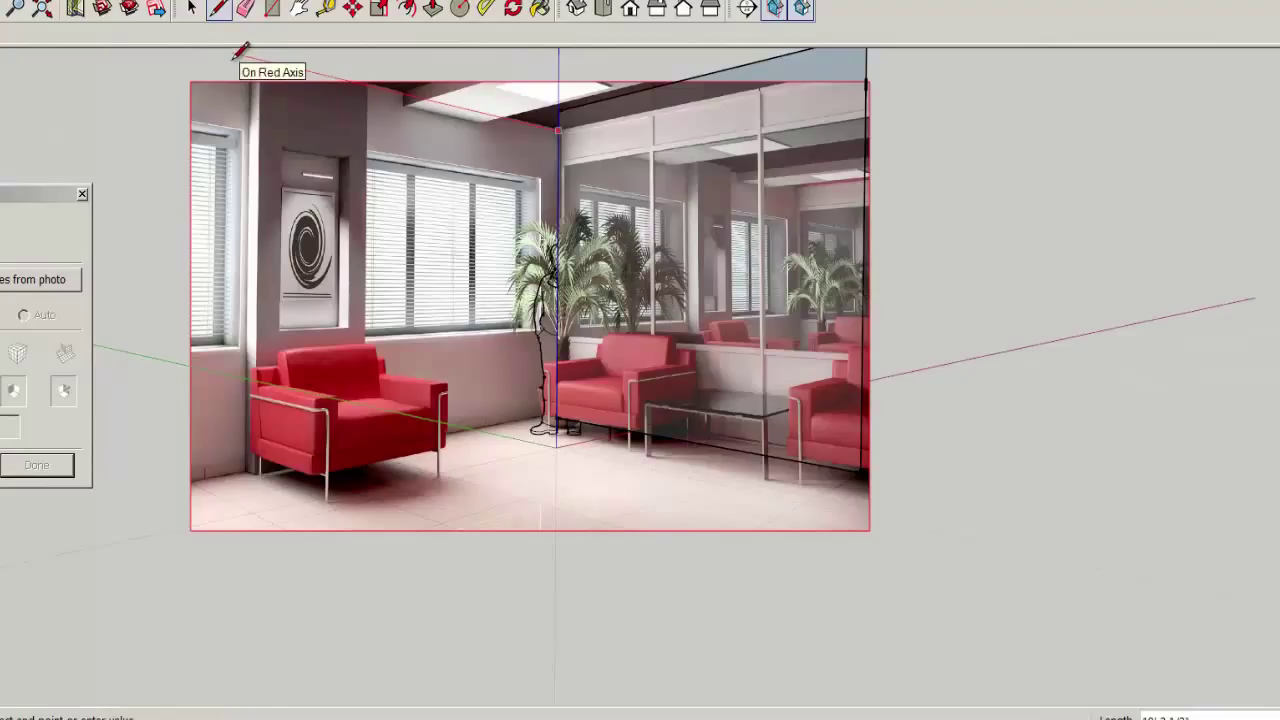
{"action": "left_click", "coordinate": [232, 53]}
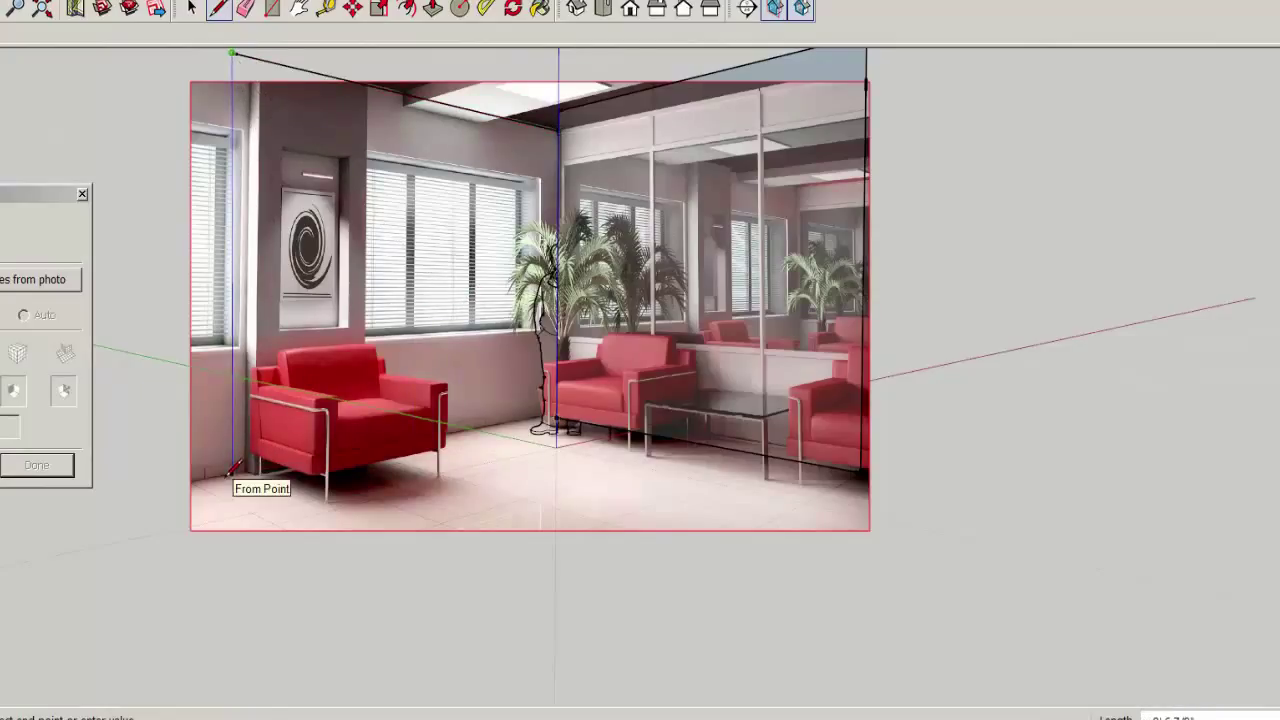
{"action": "left_click", "coordinate": [232, 469]}
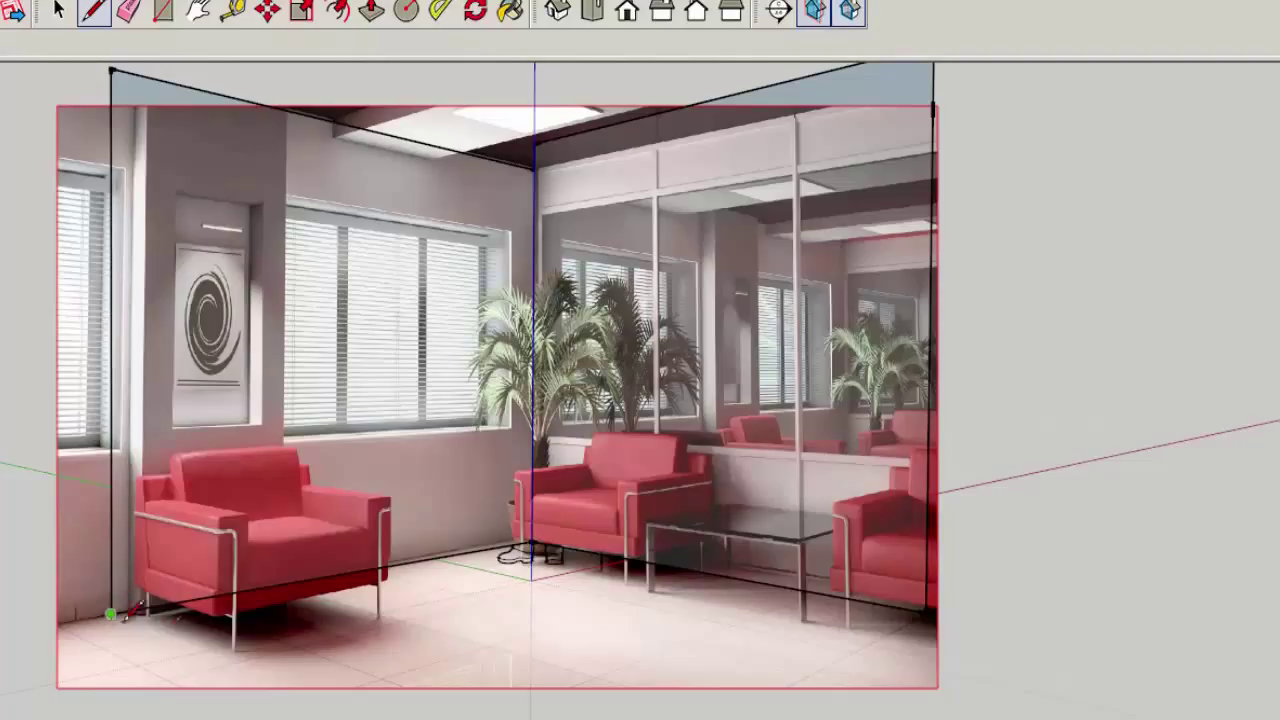
Trace the floor outline along the photo's bottom and close it at the mirror wall's base.
{"action": "left_click", "coordinate": [111, 613]}
{"action": "left_click", "coordinate": [262, 686]}
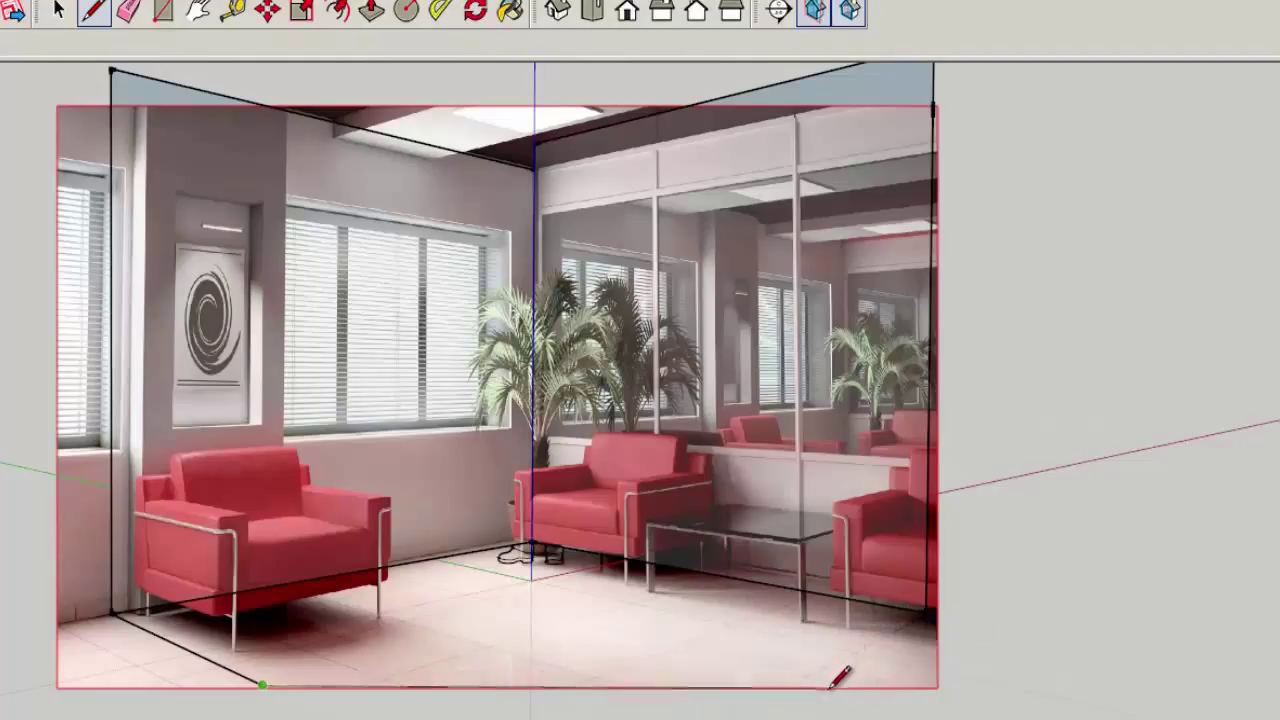
{"action": "left_click", "coordinate": [778, 677]}
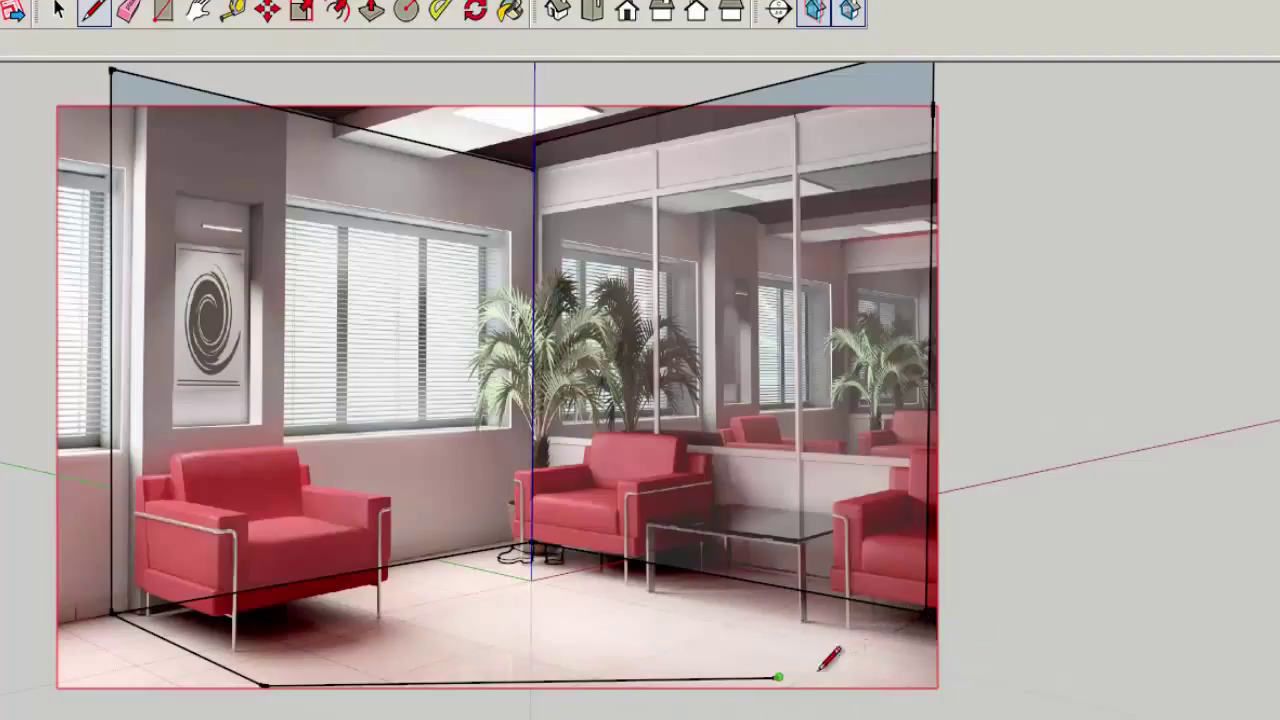
{"action": "left_click", "coordinate": [927, 610]}
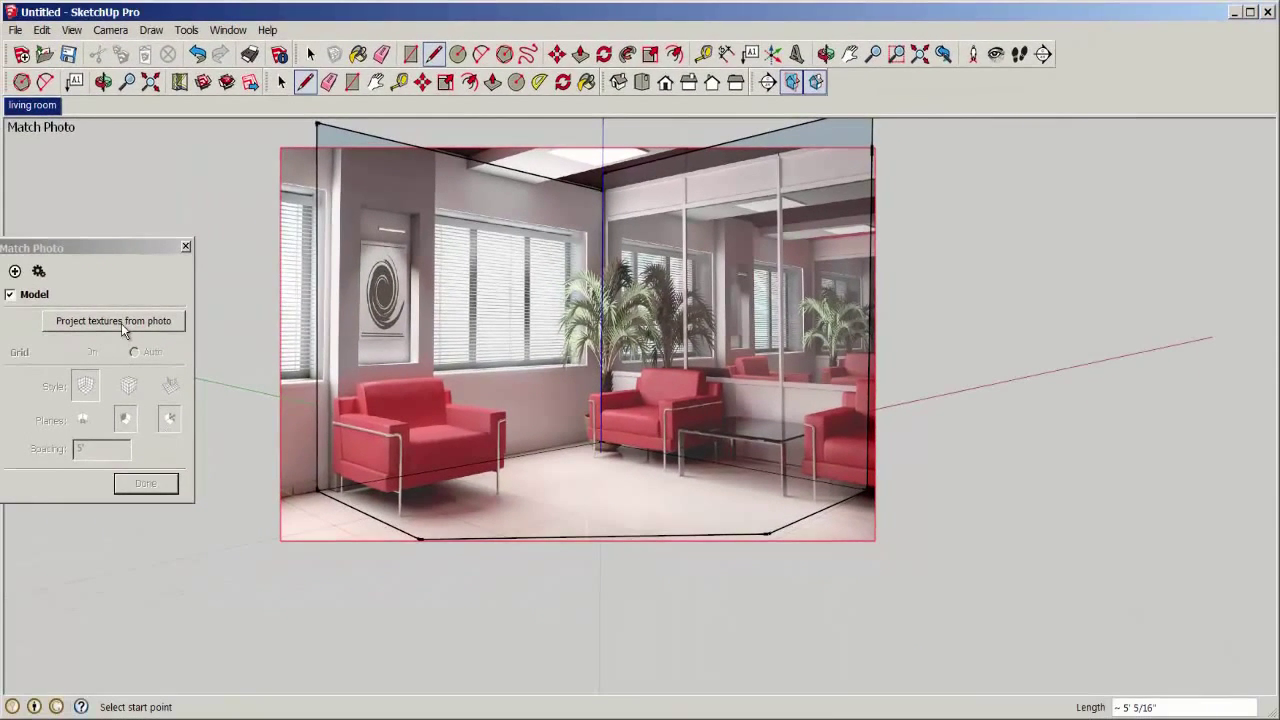
Project the photo onto walls and floor, confirming material overwrite and trimming of partially visible faces.
{"action": "left_click", "coordinate": [121, 322]}
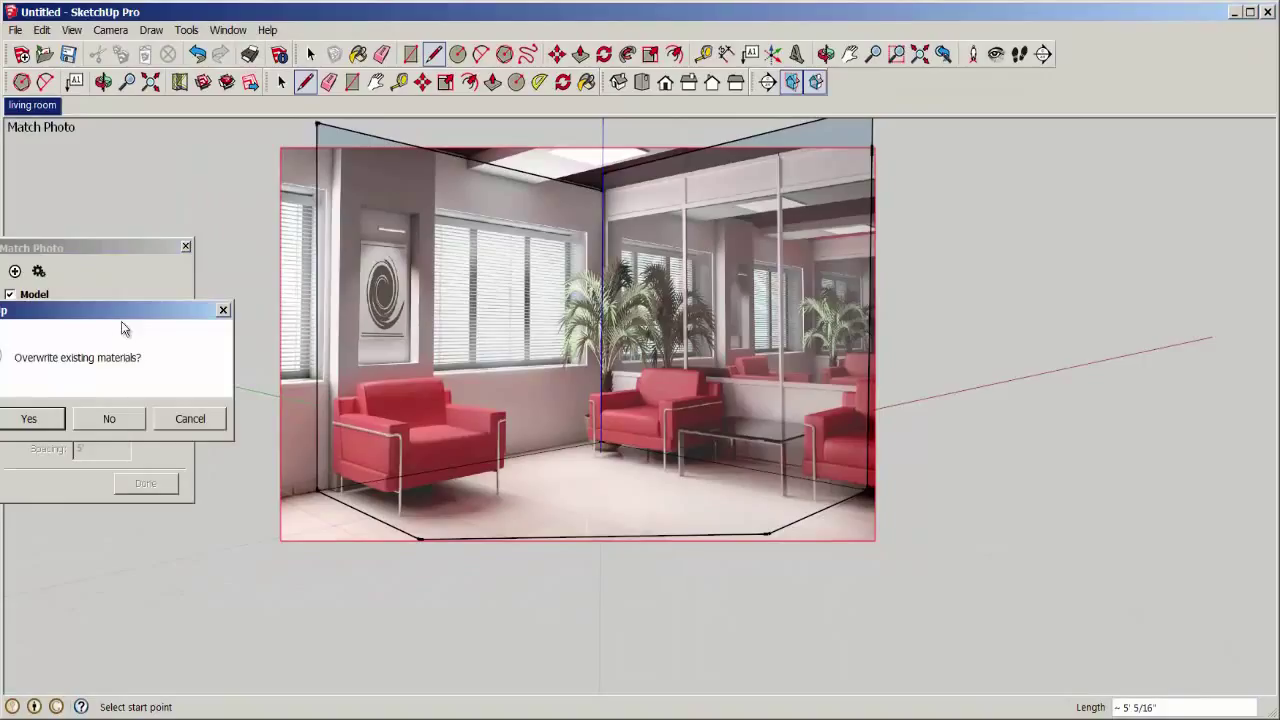
{"action": "left_click_drag", "start_coordinate": [52, 314], "coordinate": [95, 327]}
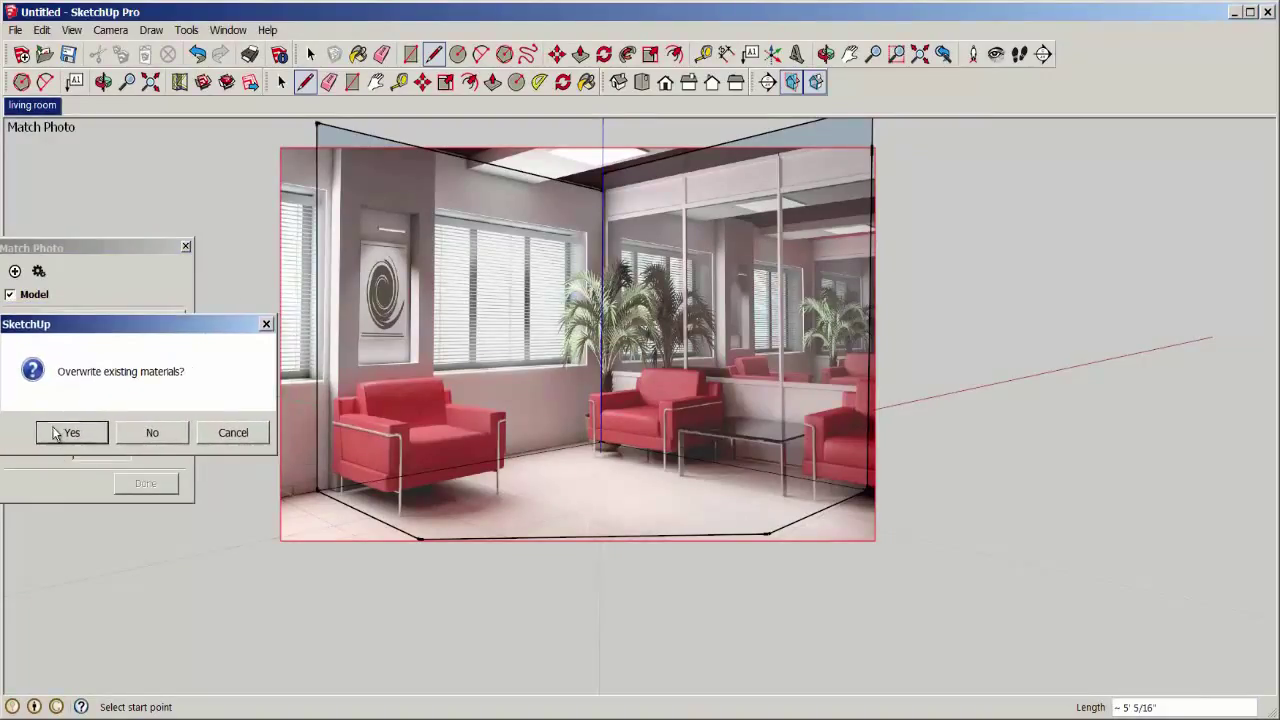
{"action": "left_click", "coordinate": [56, 432]}
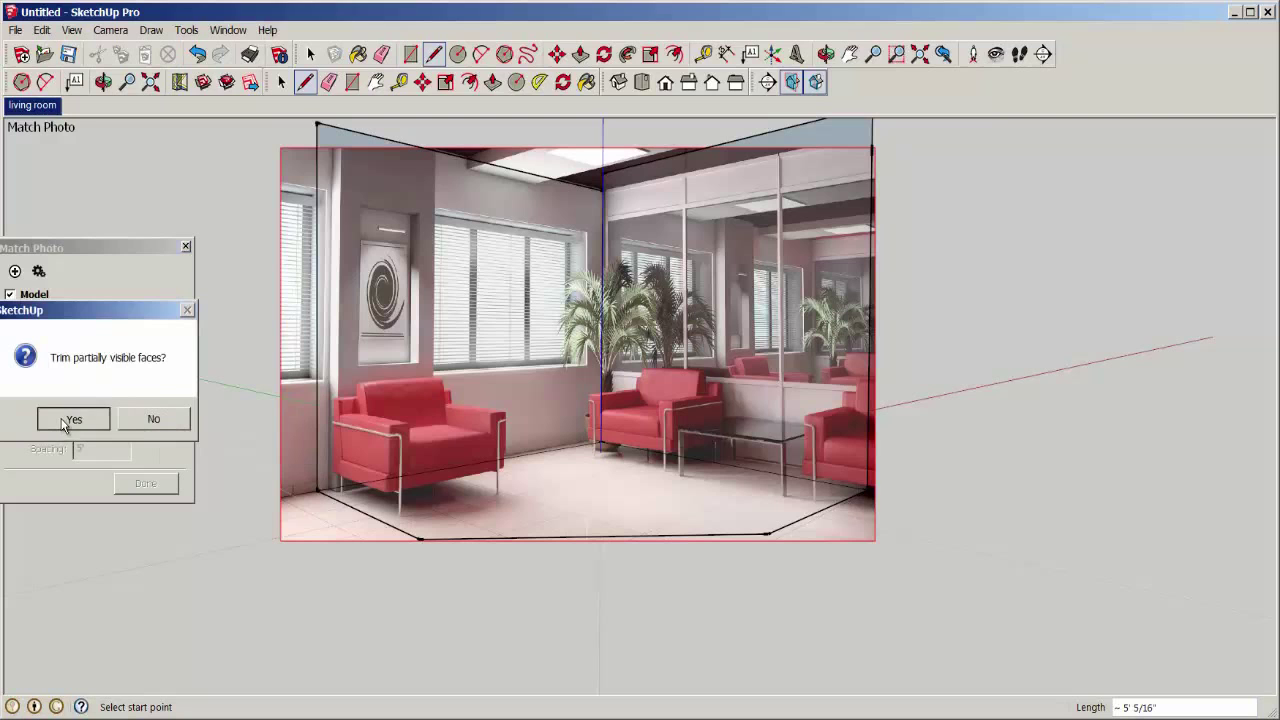
{"action": "left_click", "coordinate": [63, 425]}
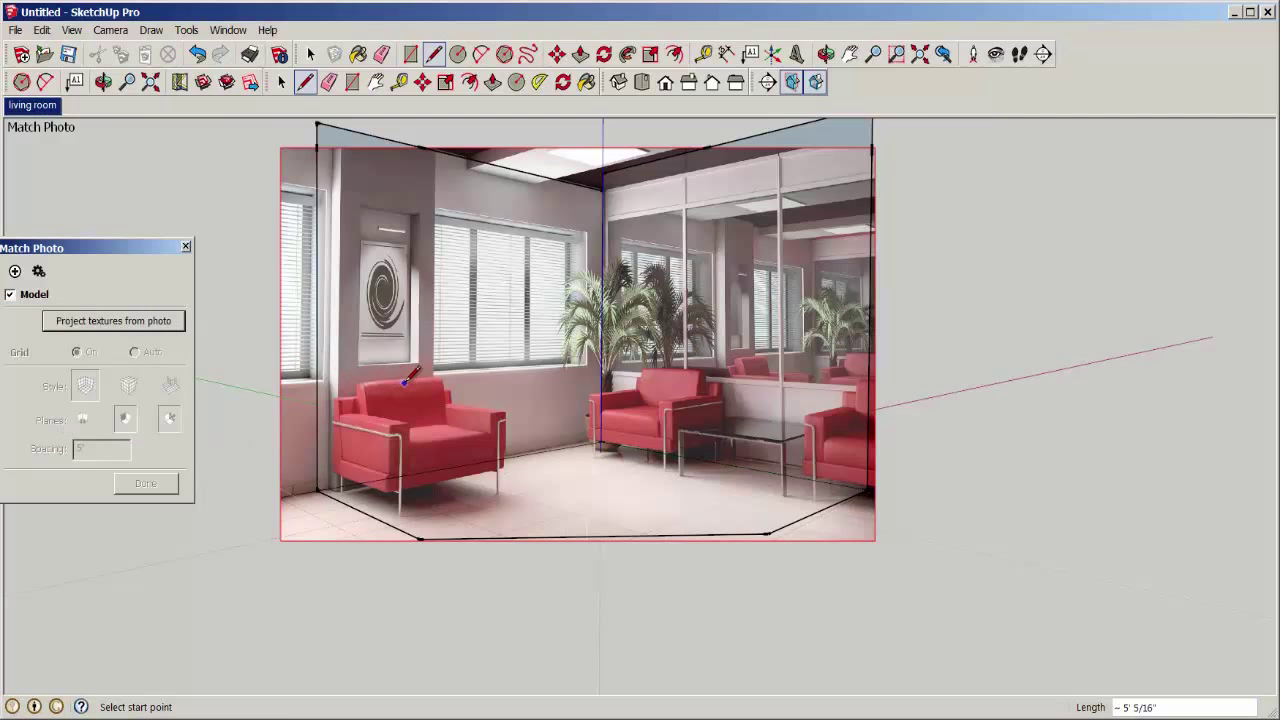
Orbit and zoom out to inspect the textured 3D room, selecting the Line tool along the way.
{"action": "middle_click_drag", "start_coordinate": [405, 381], "coordinate": [452, 447]}
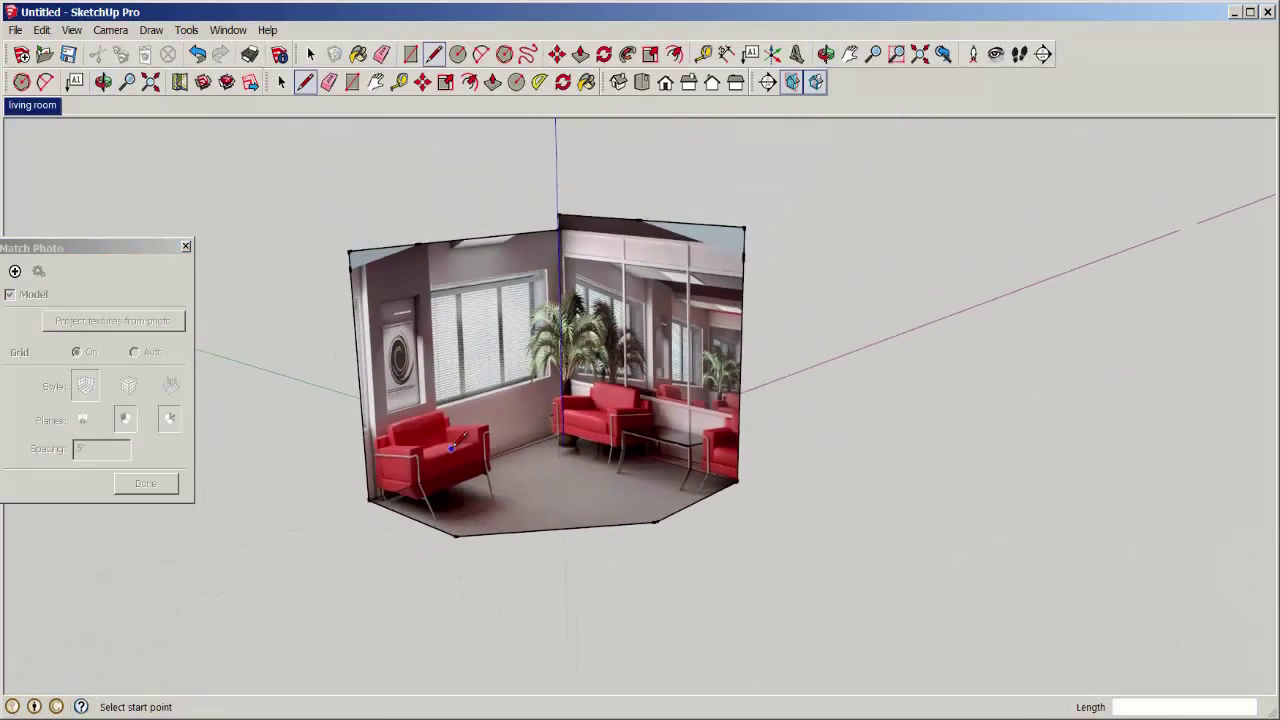
{"action": "mouse_move", "coordinate": [452, 447]}
{"action": "middle_mouse_down"}
{"action": "mouse_move", "coordinate": [490, 415]}
{"action": "mouse_move", "coordinate": [435, 408]}
{"action": "middle_mouse_up"}
{"action": "scroll", "coordinate": [500, 408], "scroll_direction": "up", "scroll_amount": 2}
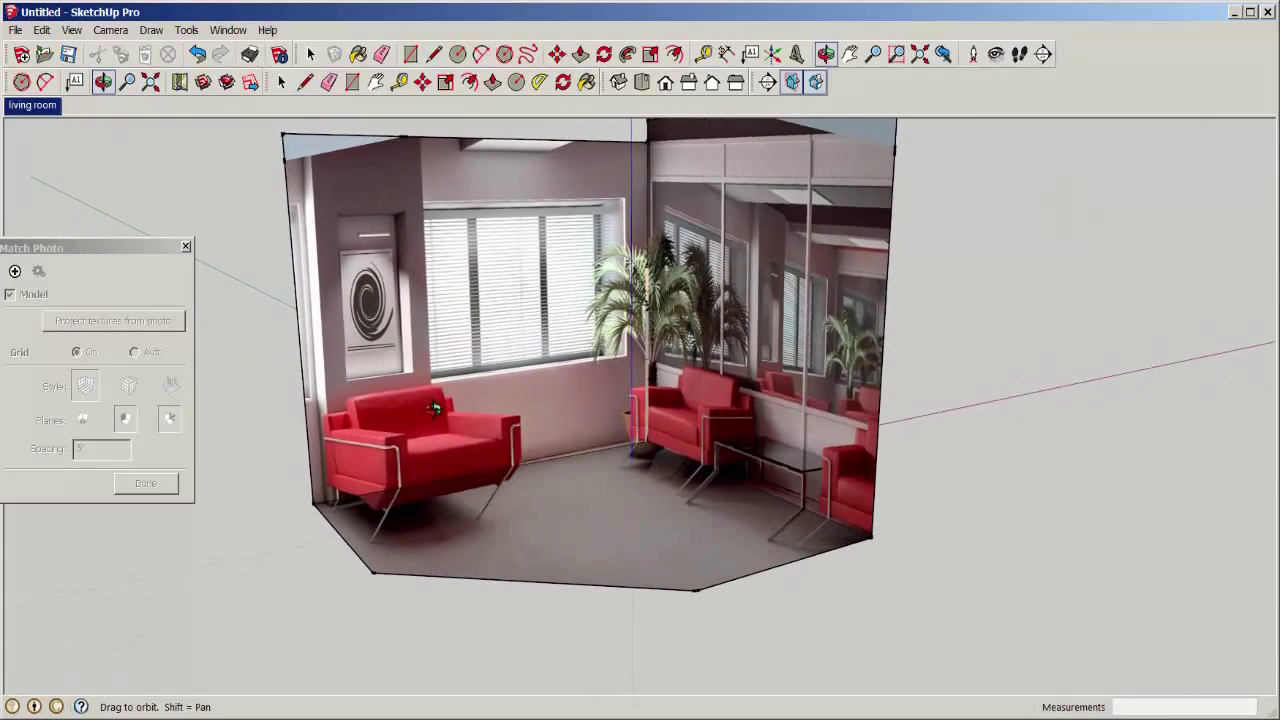
{"action": "key", "text": "l"}
{"action": "middle_click_drag", "start_coordinate": [440, 382], "coordinate": [477, 440]}
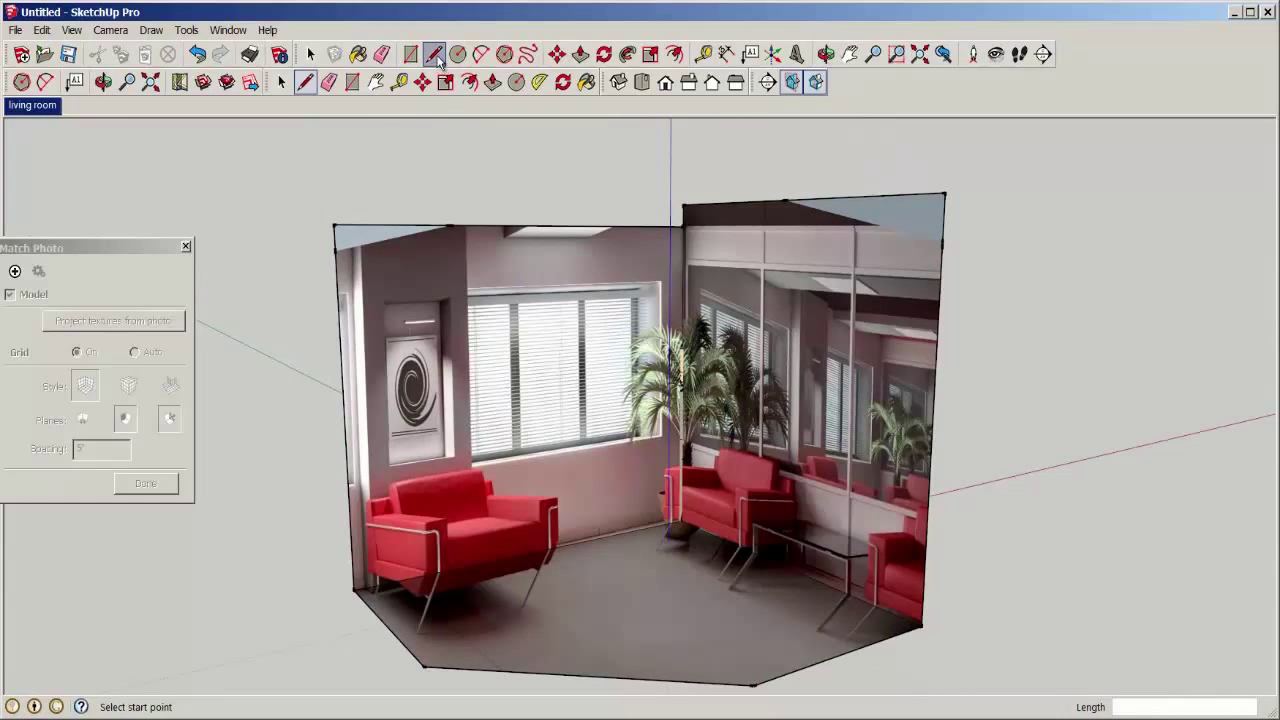
Draw a line along the left wall's top edge, closing the top strip into a face.
{"action": "left_click", "coordinate": [683, 205]}
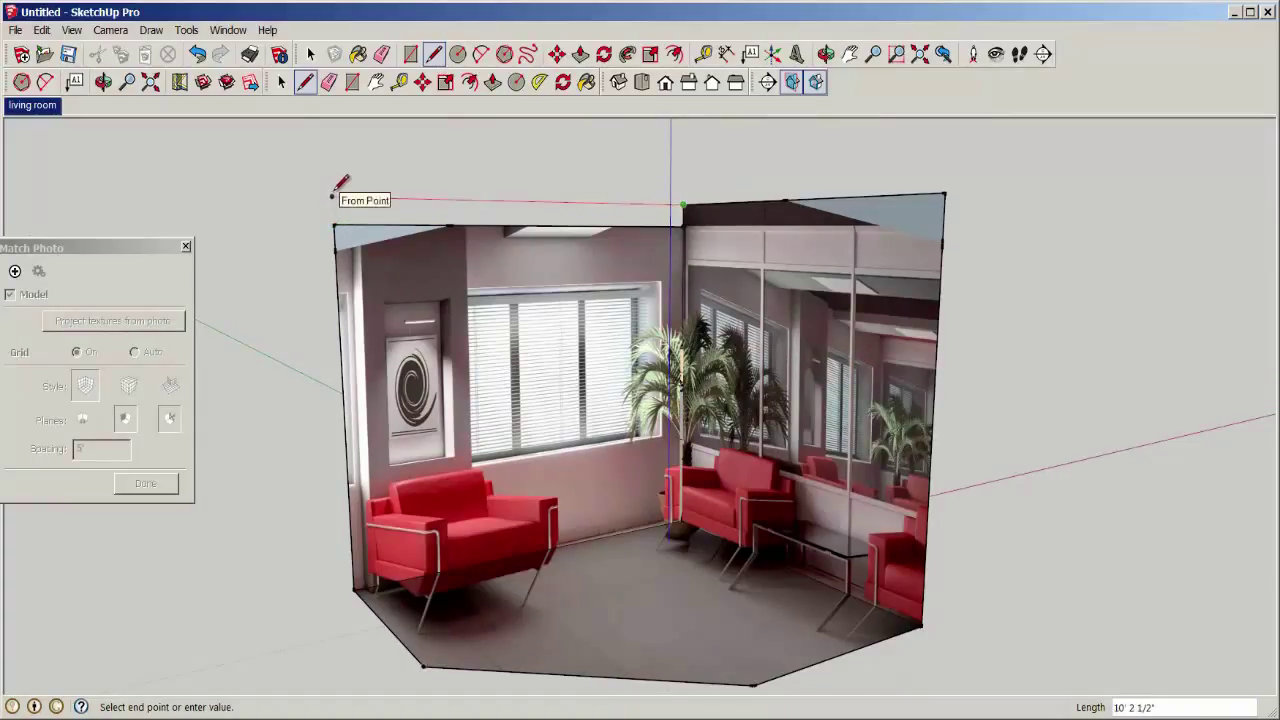
{"action": "left_click", "coordinate": [333, 199]}
{"action": "left_click", "coordinate": [335, 222]}
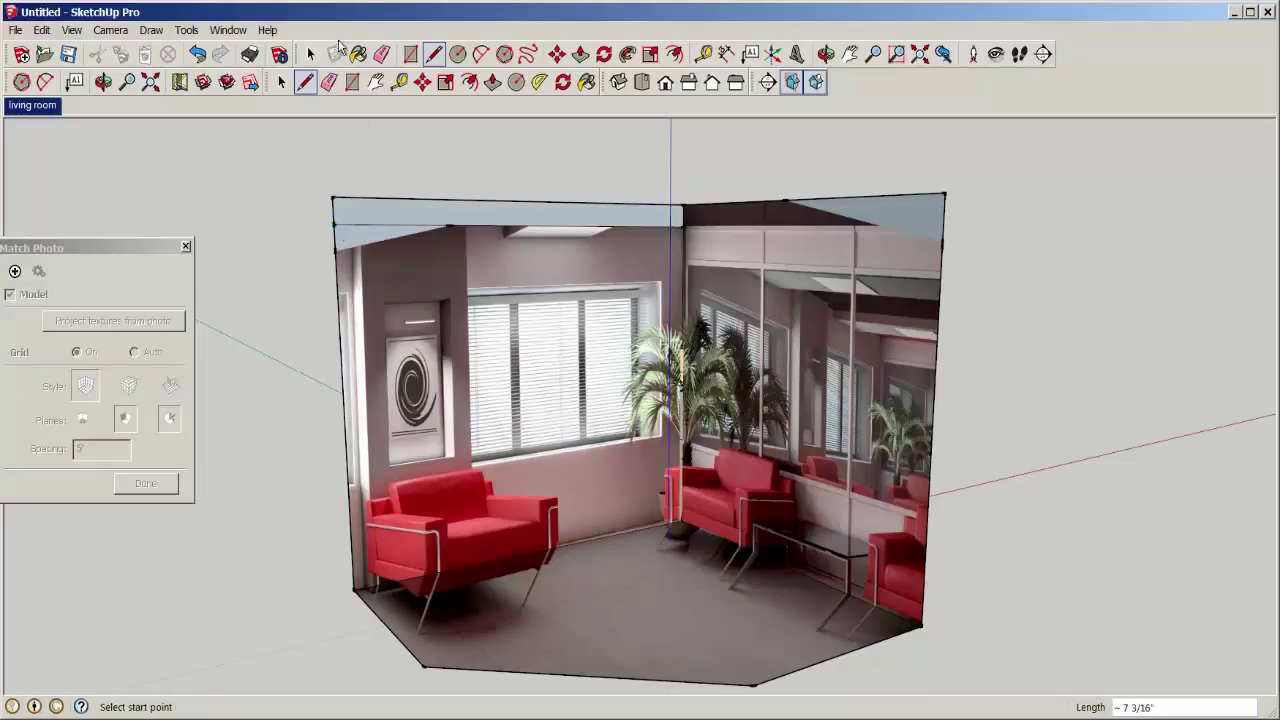
Erase the thin ceiling-line edge and the plain blue ceiling face to reveal the photo.
{"action": "left_click", "coordinate": [329, 82]}
{"action": "left_click", "coordinate": [379, 221]}
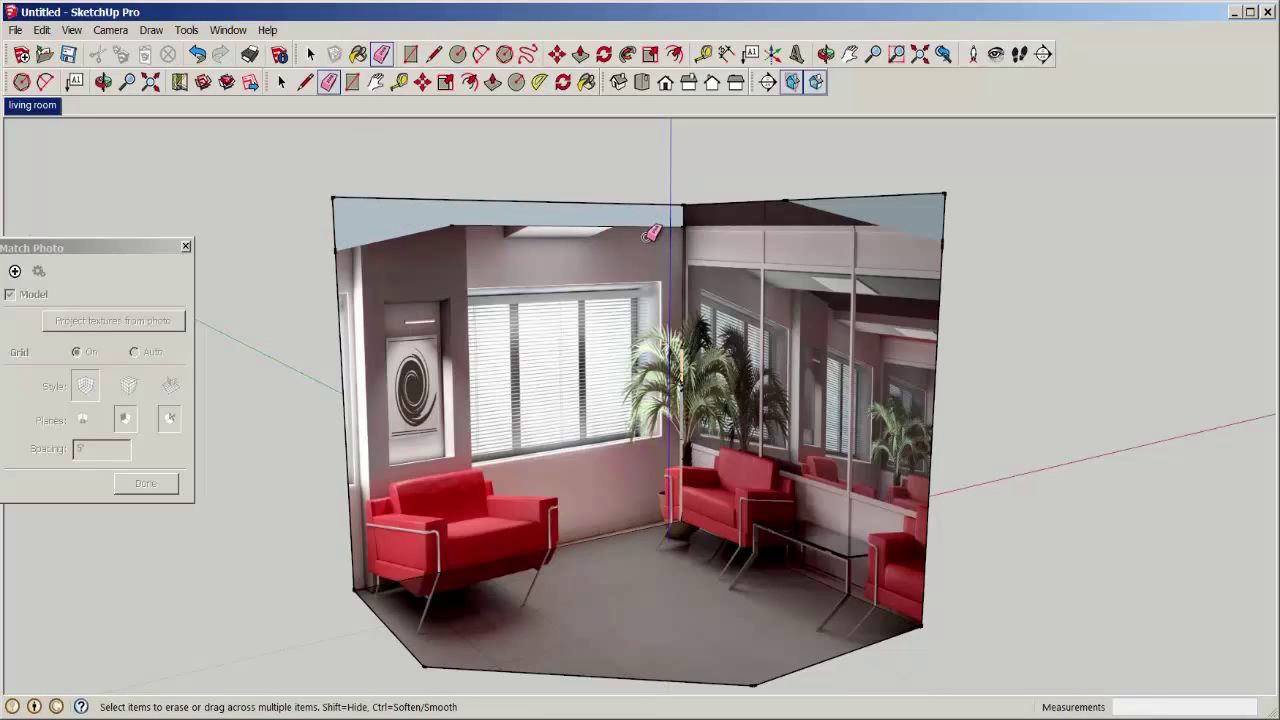
{"action": "scroll", "coordinate": [651, 233], "scroll_direction": "up", "scroll_amount": 3}
{"action": "scroll", "coordinate": [657, 214], "scroll_direction": "up", "scroll_amount": 2}
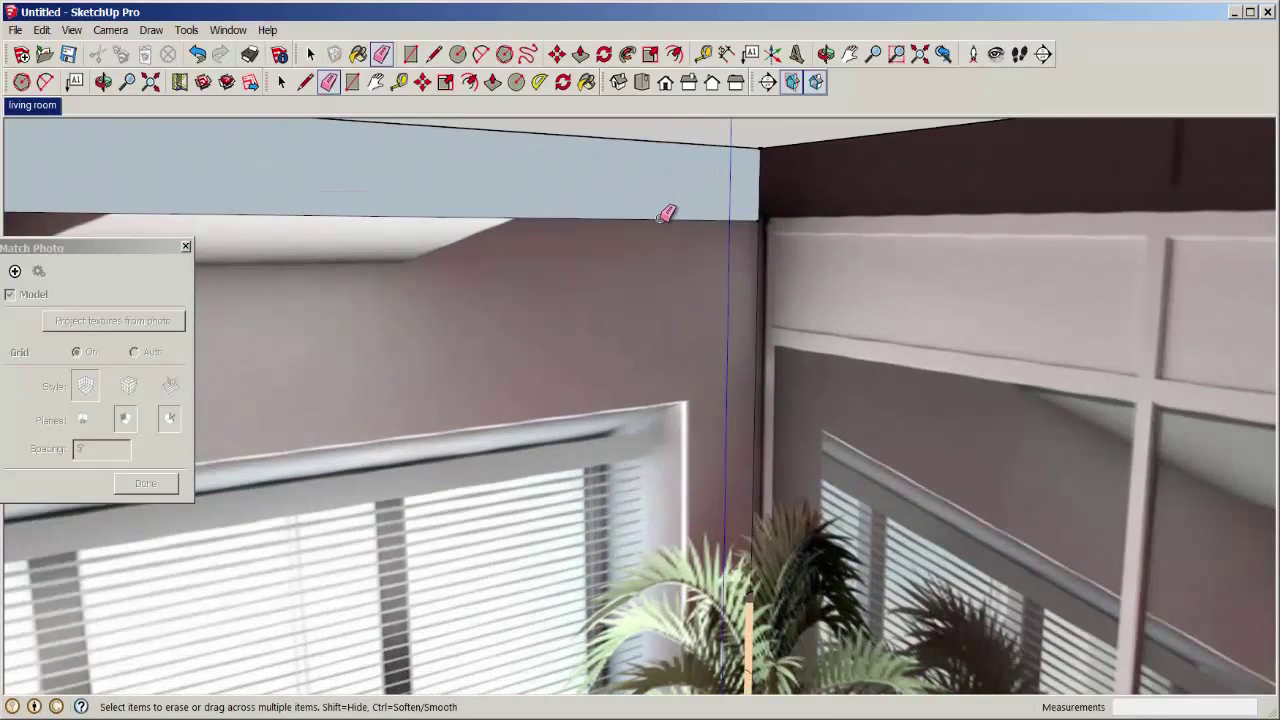
{"action": "scroll", "coordinate": [665, 215], "scroll_direction": "down", "scroll_amount": 3}
{"action": "scroll", "coordinate": [663, 208], "scroll_direction": "down", "scroll_amount": 2}
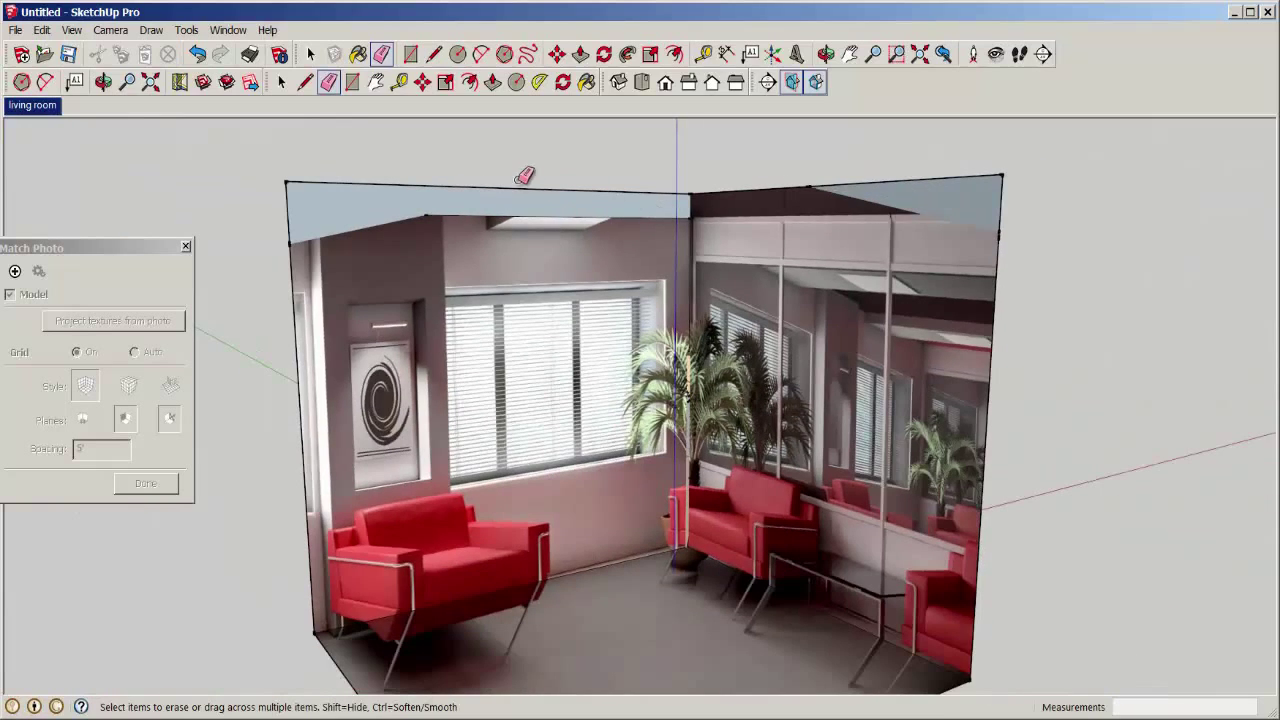
{"action": "left_click", "coordinate": [426, 216]}
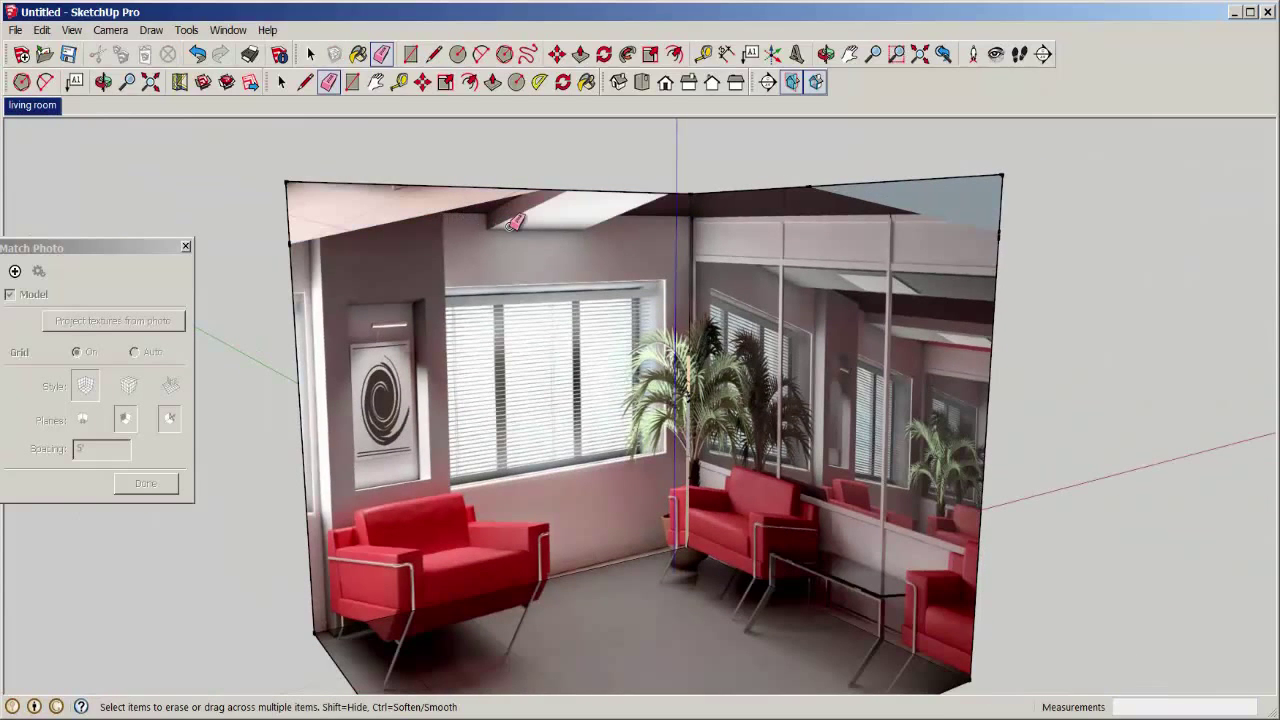
{"action": "scroll", "coordinate": [1143, 475], "scroll_direction": "down", "scroll_amount": 1}
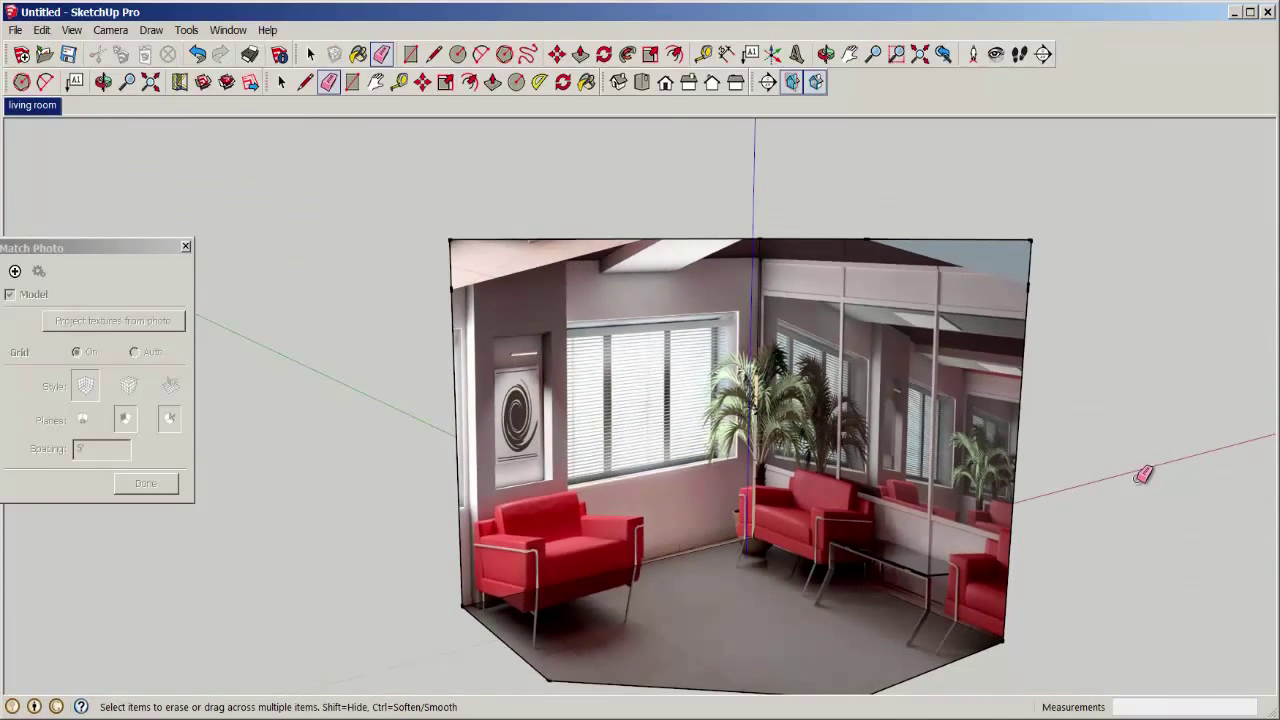